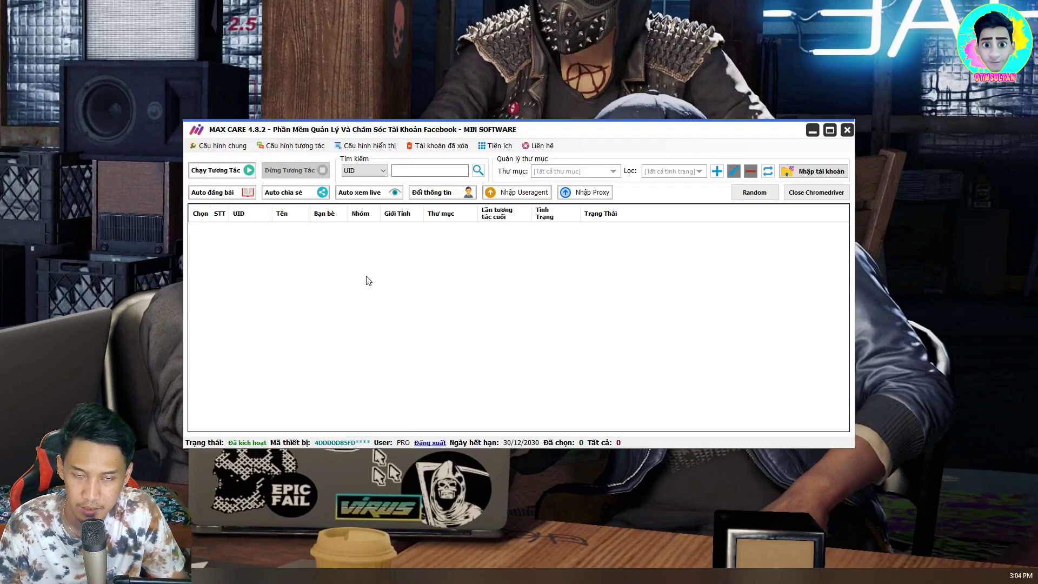
- Paste the list of account IDs and passwords into the account import form and set the import format to Uid|Pass
click(801, 172)
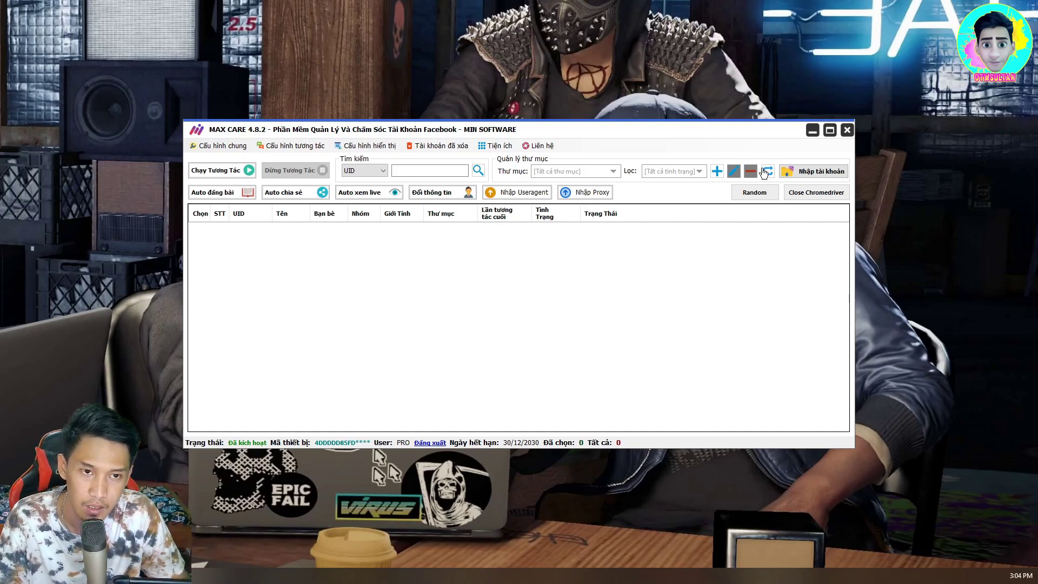
click(784, 172)
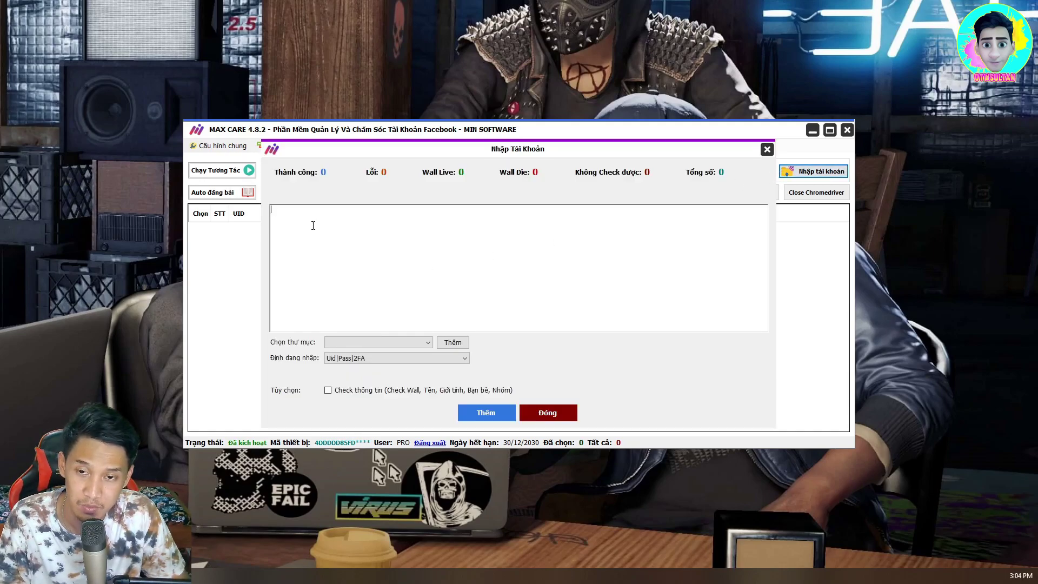
key(ctrl+v)
click(403, 358)
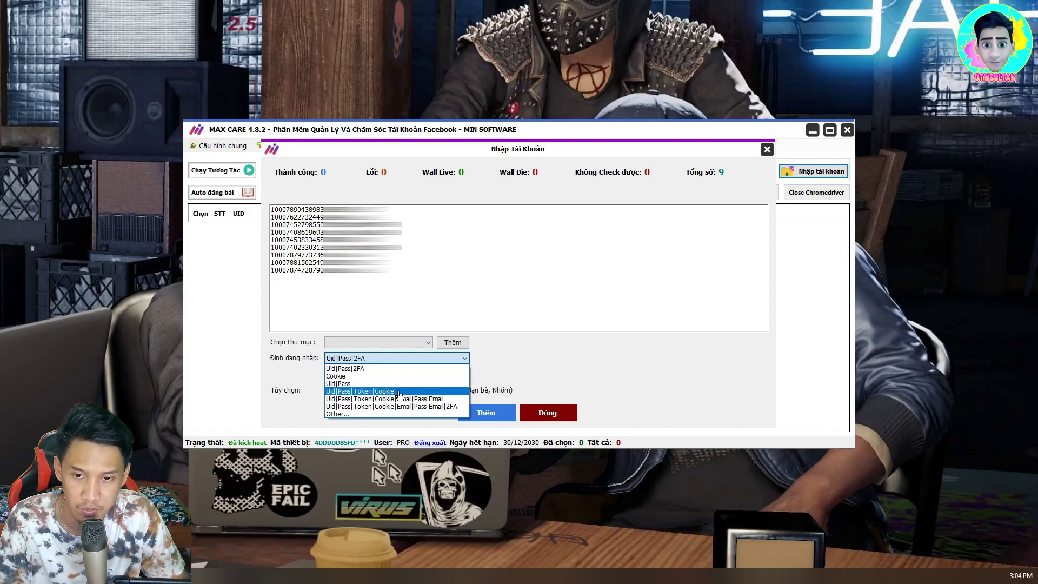
click(373, 385)
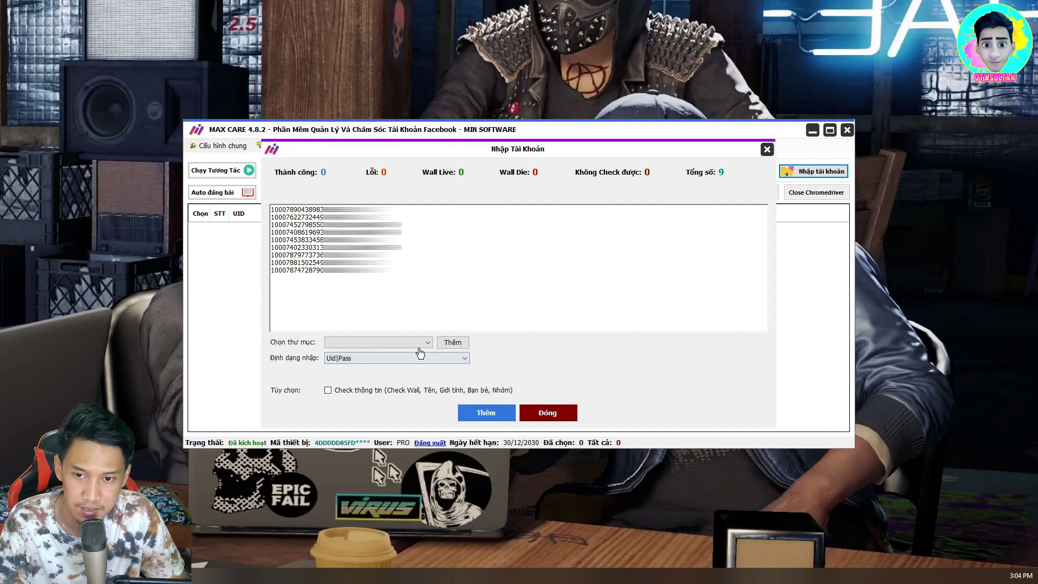
- Create a folder named 1, import the pasted accounts into it and close the import form
click(452, 342)
click(487, 308)
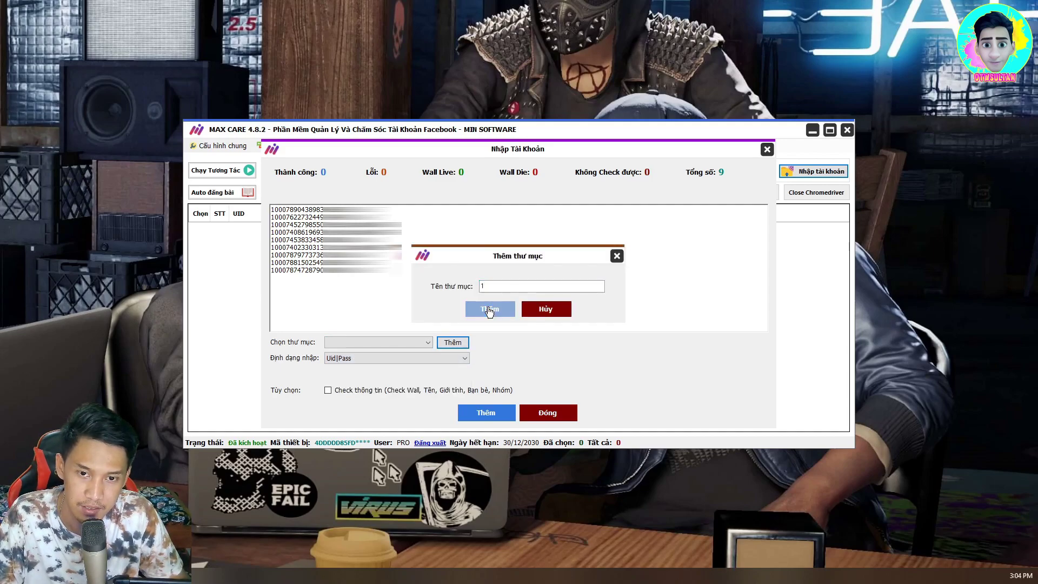
click(519, 325)
click(485, 412)
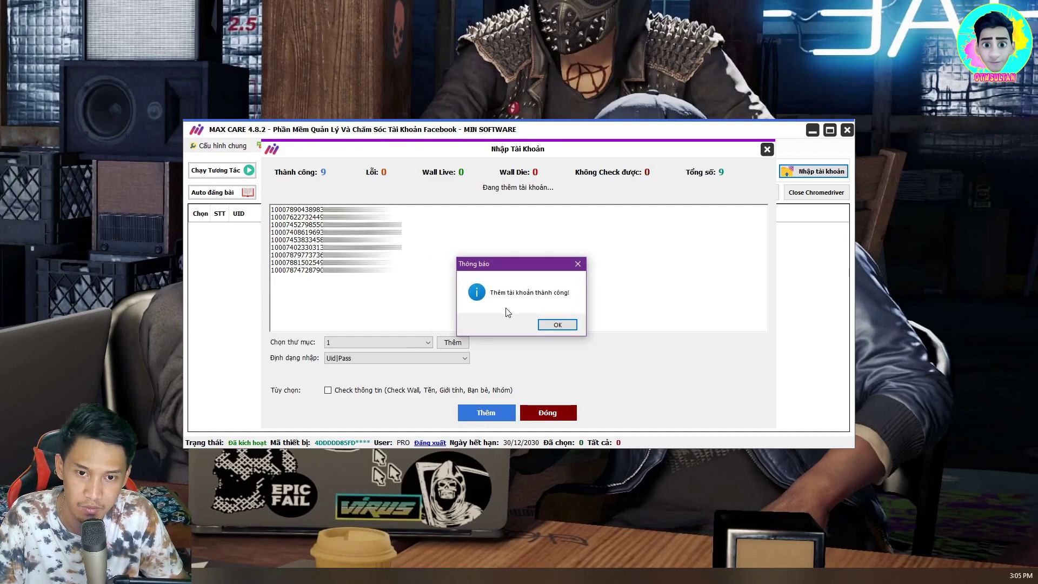
click(541, 325)
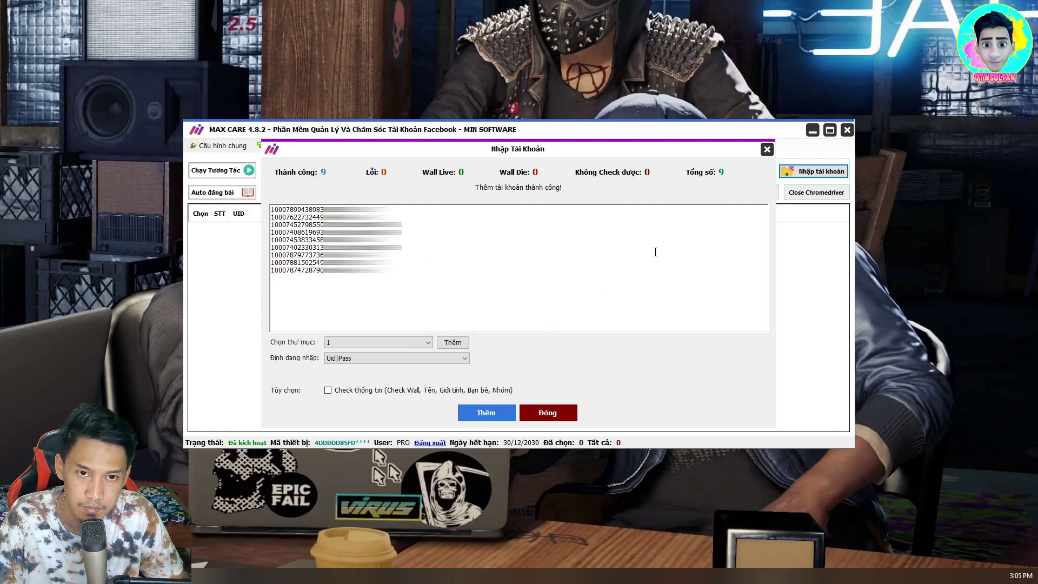
click(767, 150)
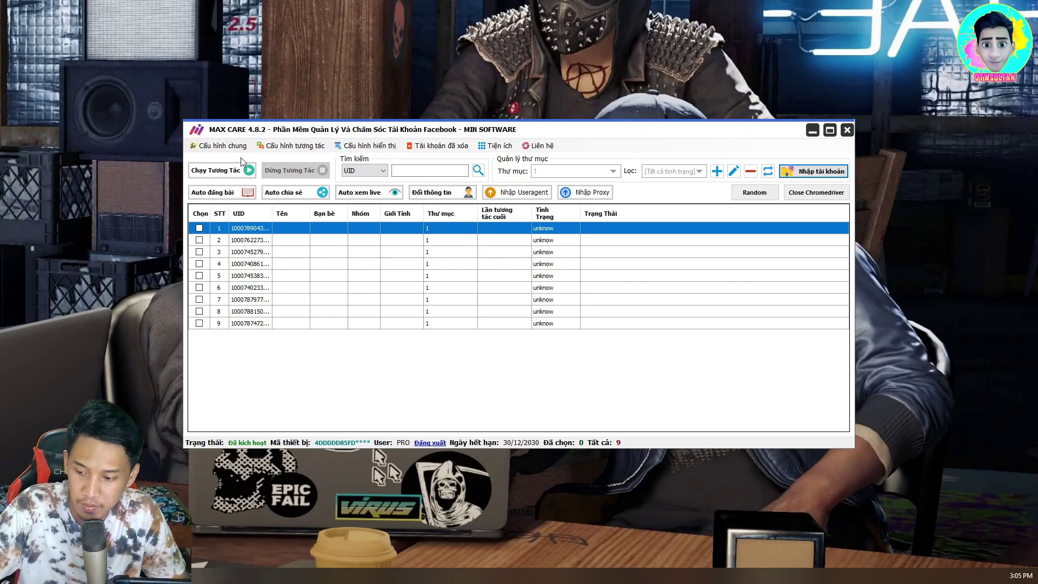
- Add a new script named GO in the script manager of the interaction configuration
click(288, 150)
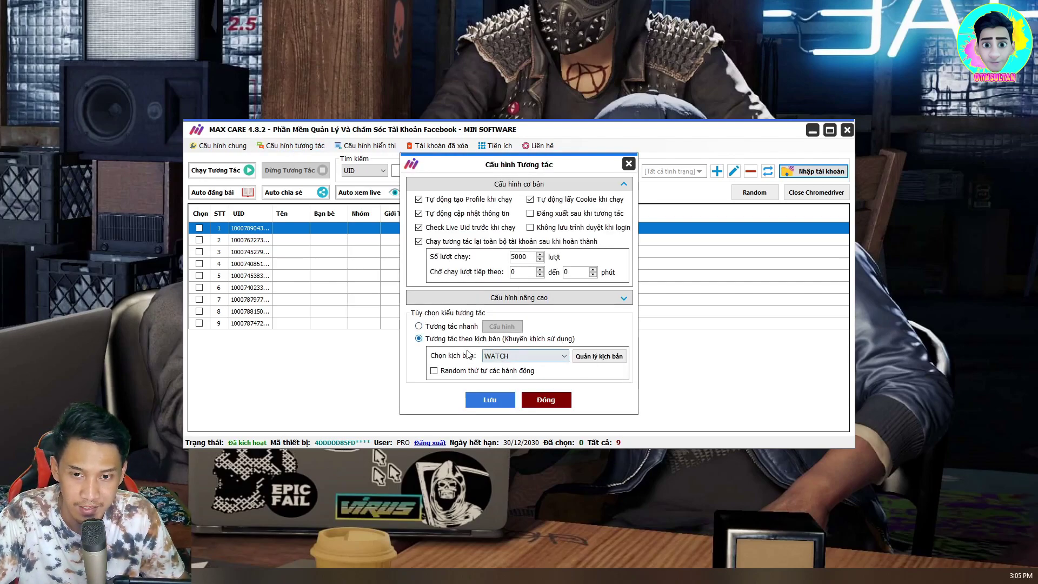
click(584, 361)
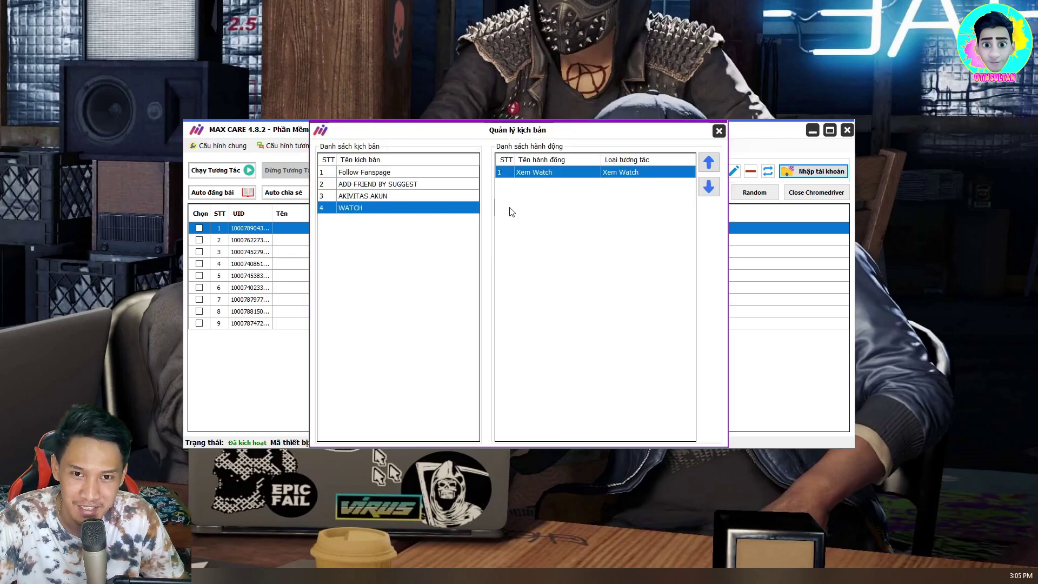
right_click(397, 252)
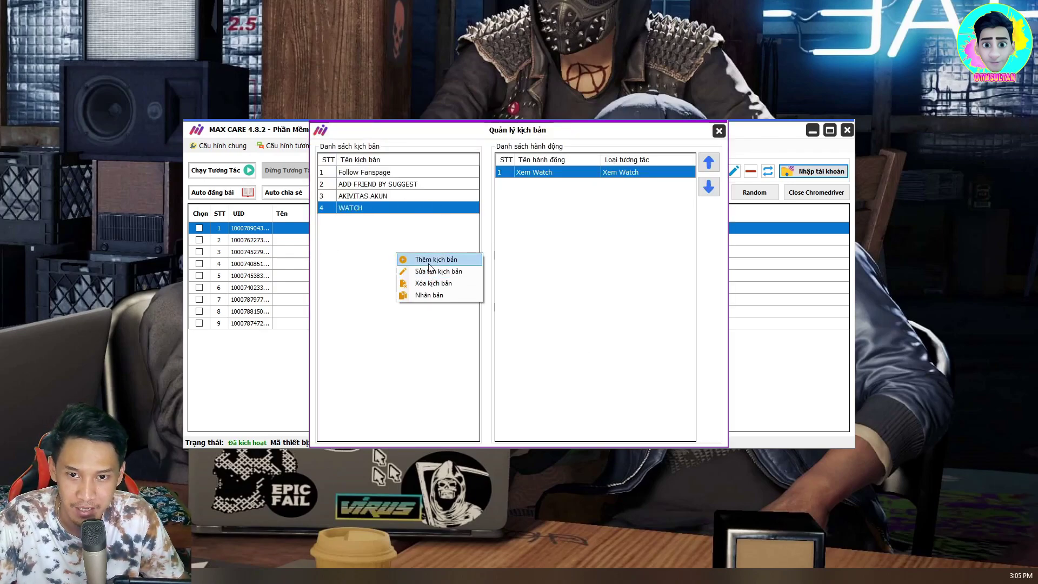
click(429, 261)
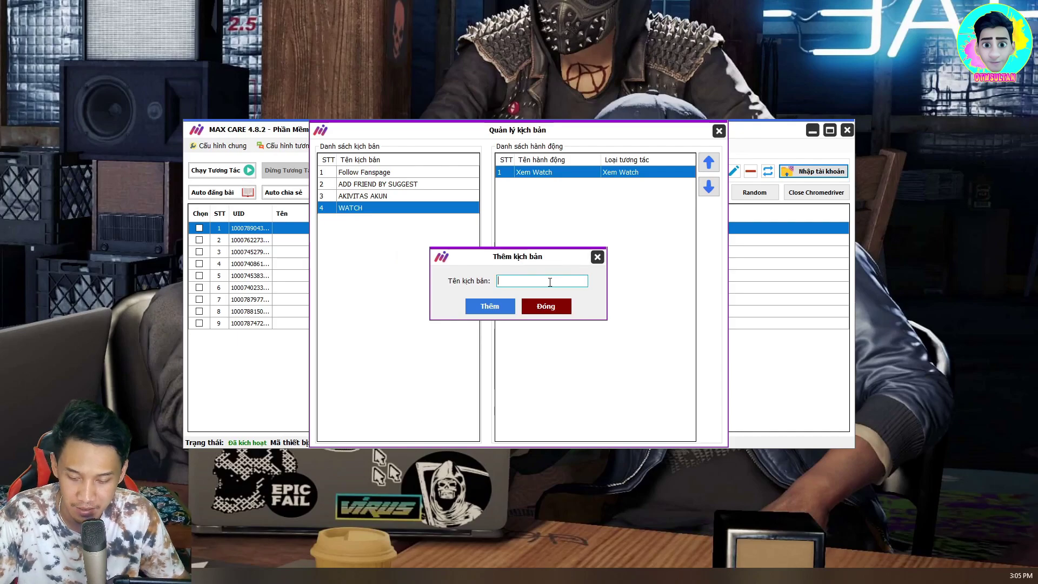
text(GO)
click(502, 306)
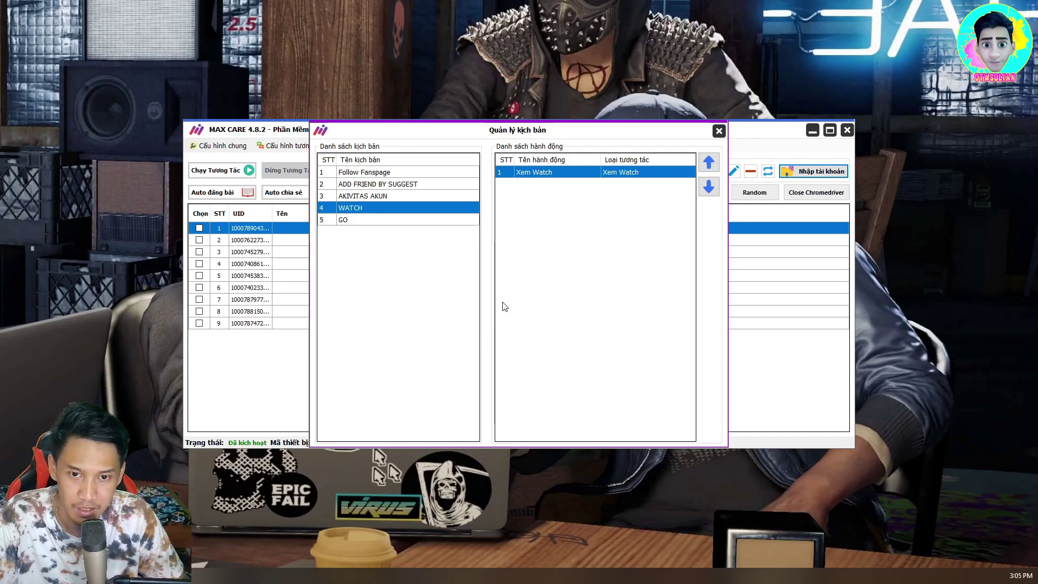
- Look through the actions that can be added to the GO script, then close the script manager
click(422, 219)
right_click(551, 185)
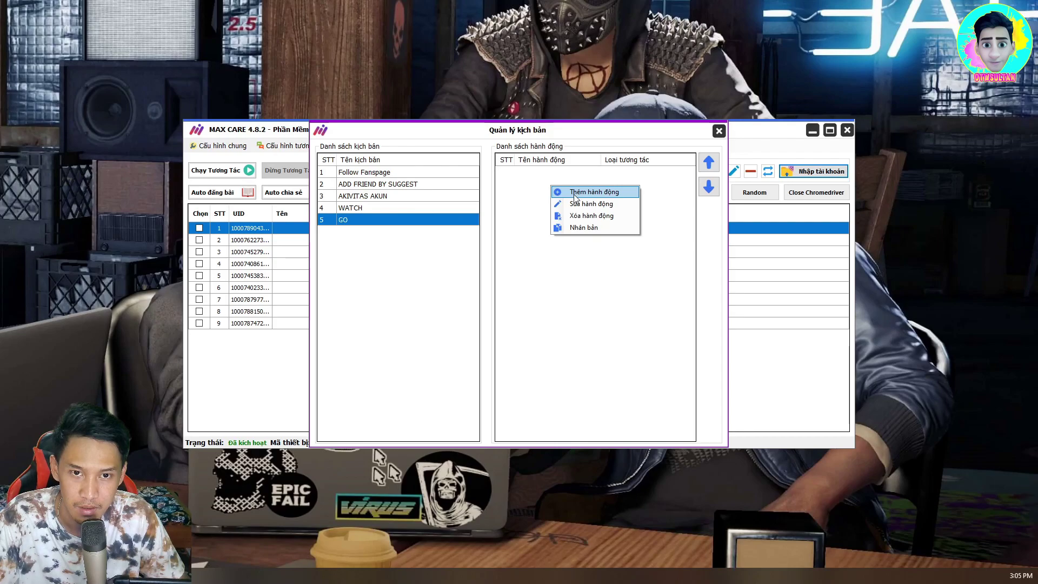
click(575, 192)
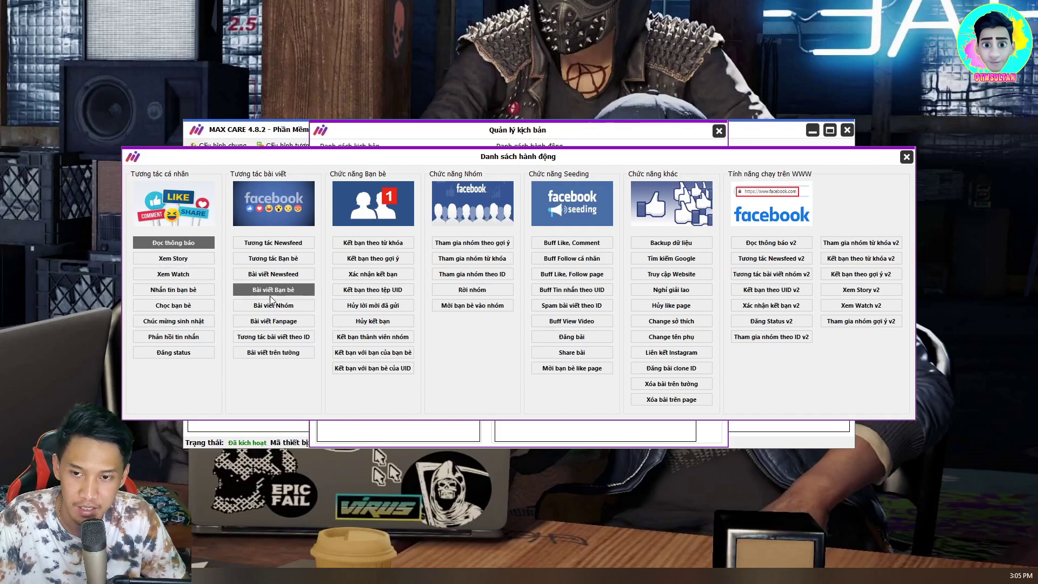
click(907, 157)
right_click(349, 221)
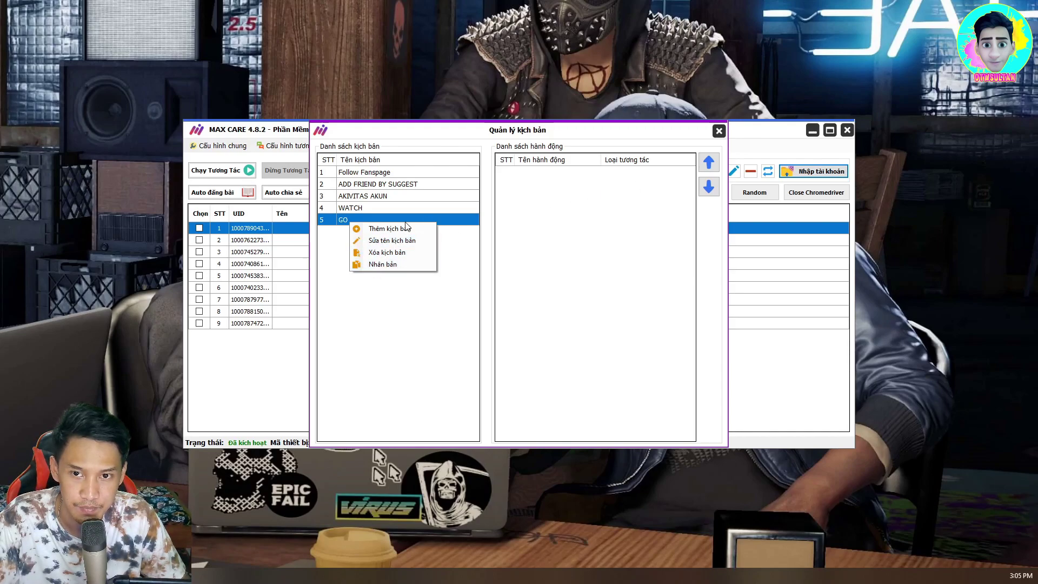
click(719, 131)
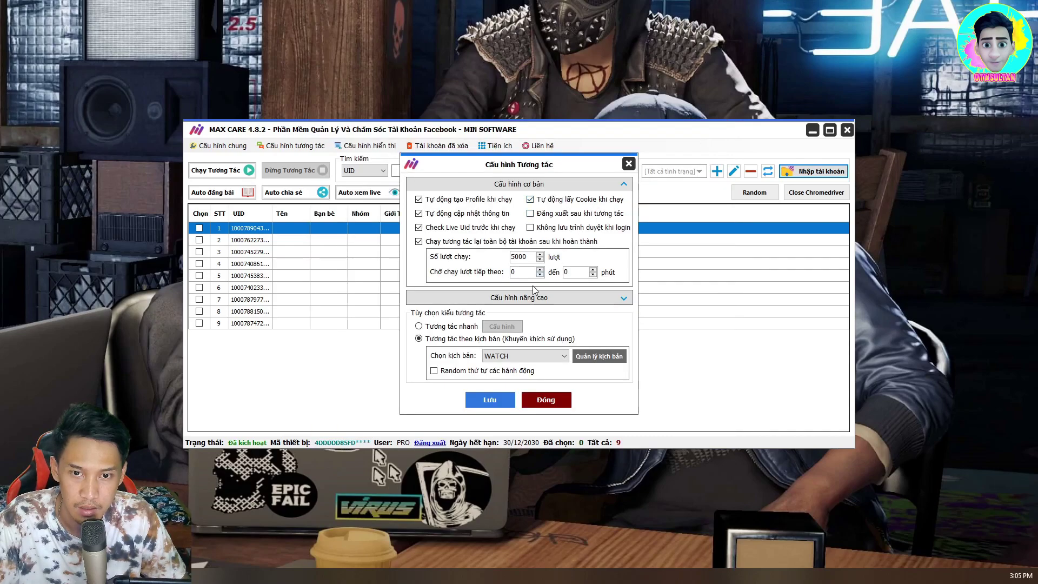
- Choose the AKIVITAS AKUN script for script-based interaction and save the interaction configuration
click(501, 357)
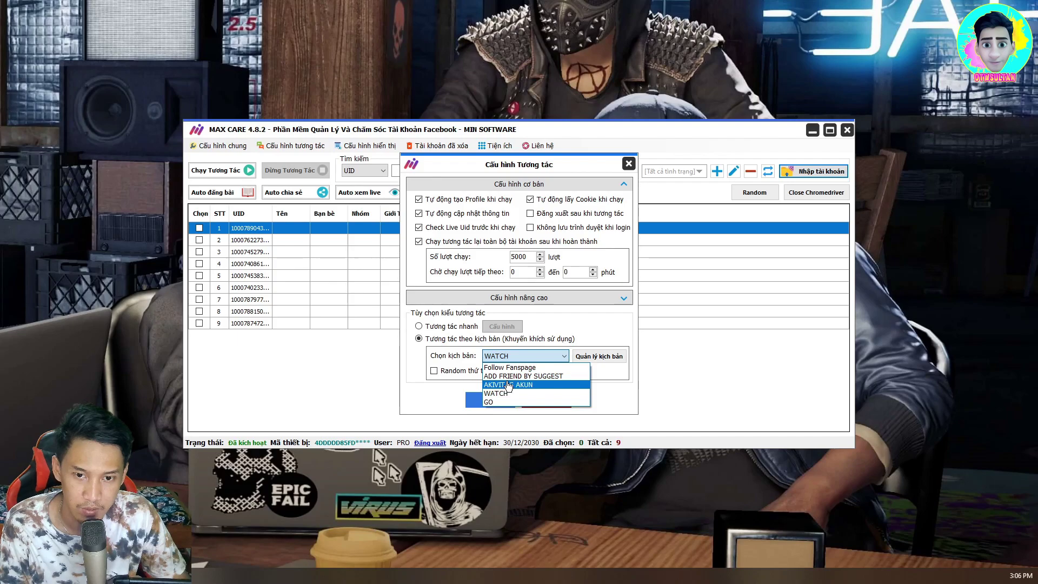
click(508, 384)
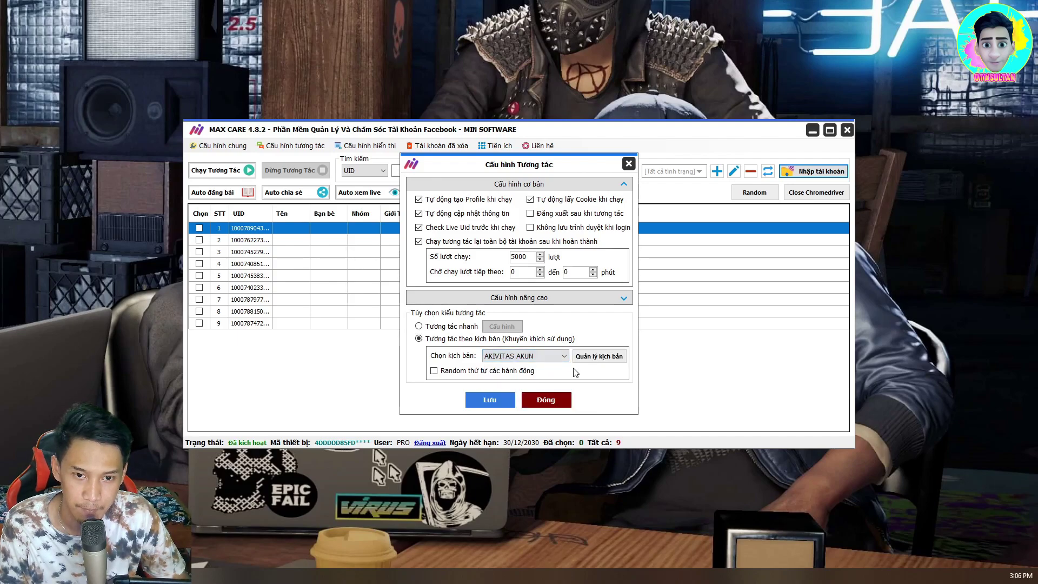
click(496, 400)
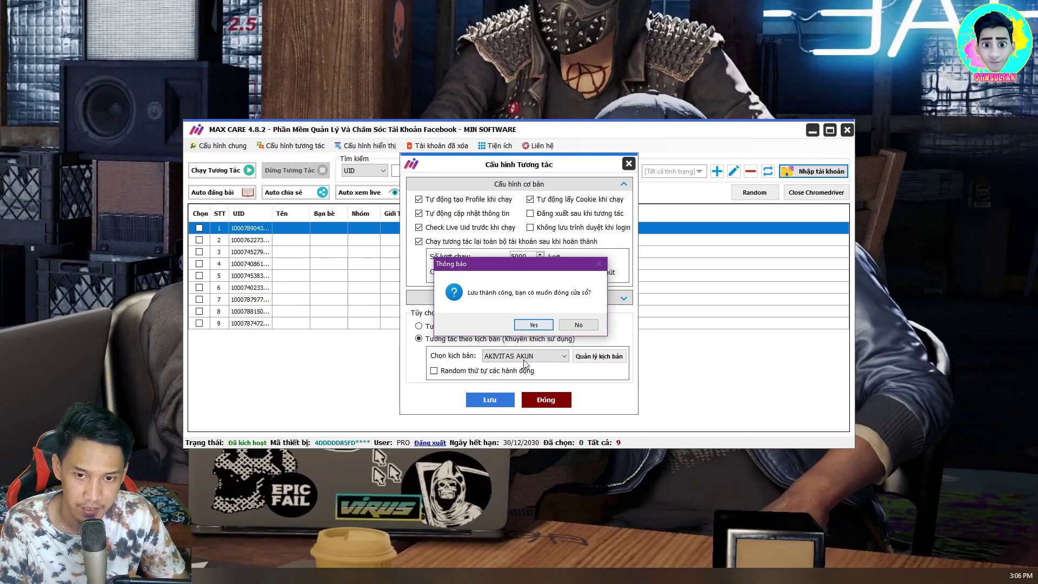
click(532, 326)
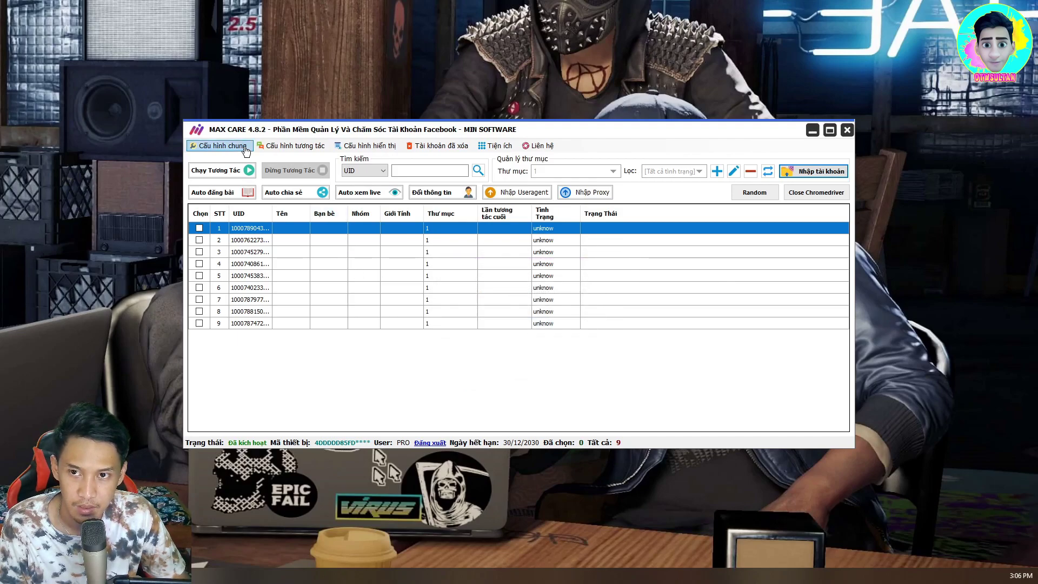
- Set the number of browser threads to 9 in the general configuration and save it
click(221, 146)
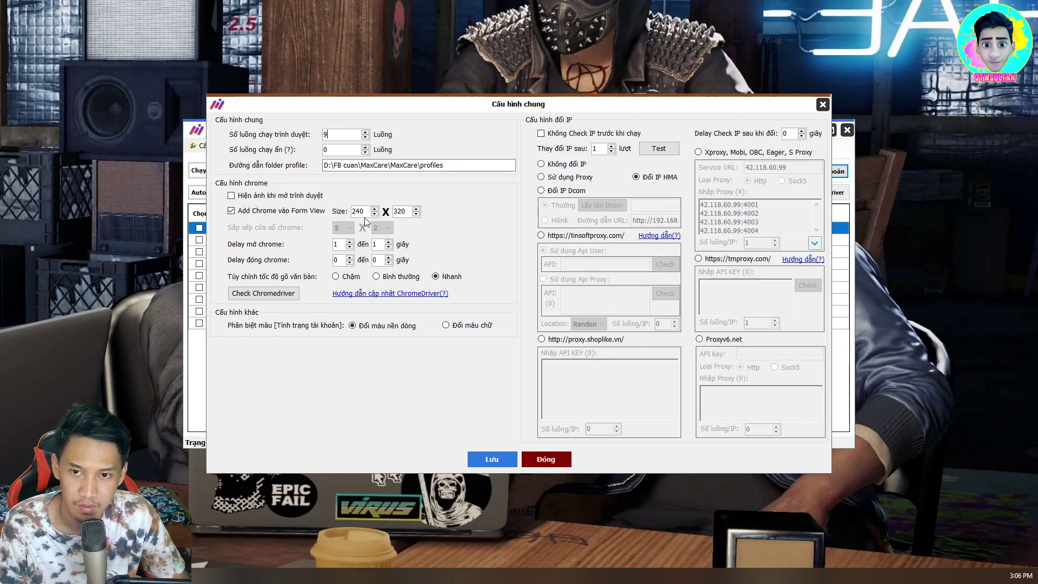
click(489, 459)
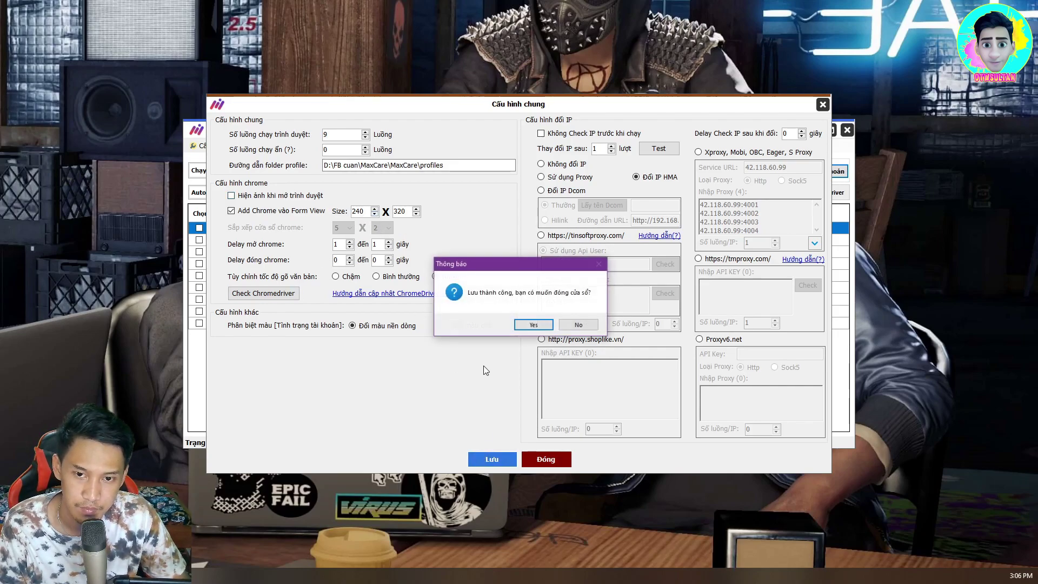
click(532, 324)
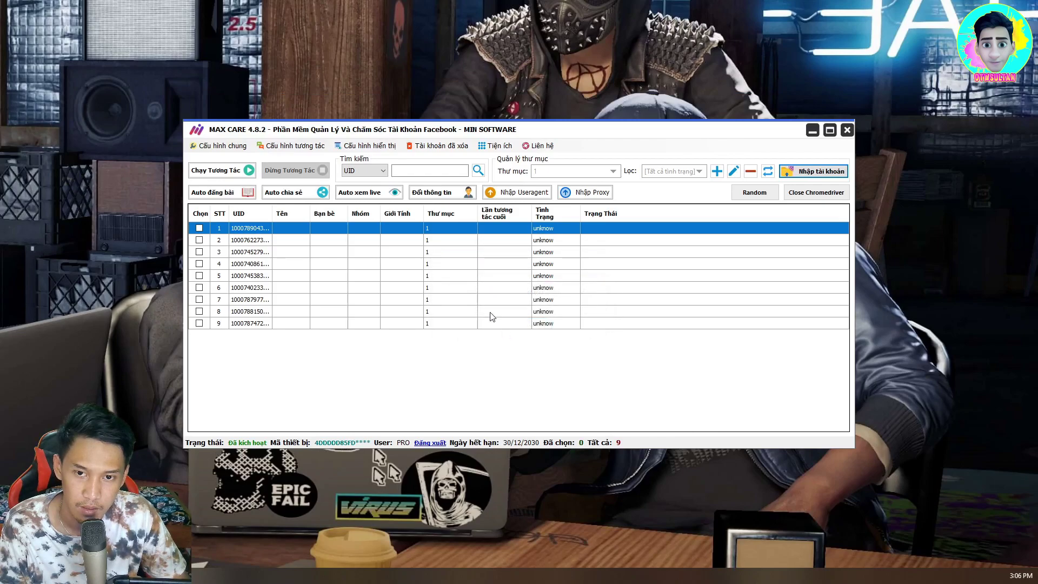
- Select all imported accounts and start the interaction run
right_click(204, 232)
mouse_move(232, 234)
click(319, 233)
click(216, 170)
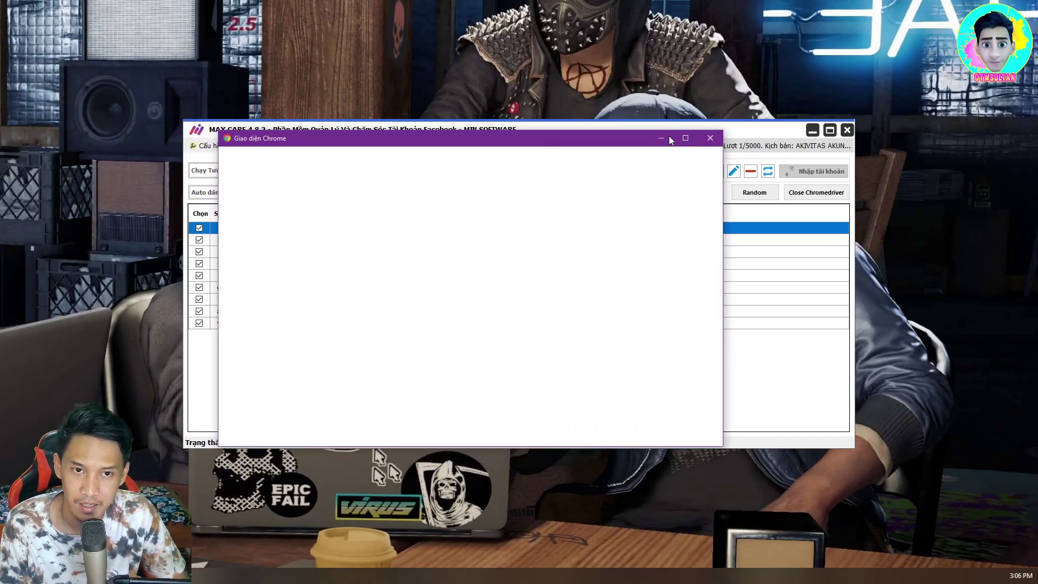
- Enlarge the Chrome view window to watch the accounts' browser sessions
click(684, 138)
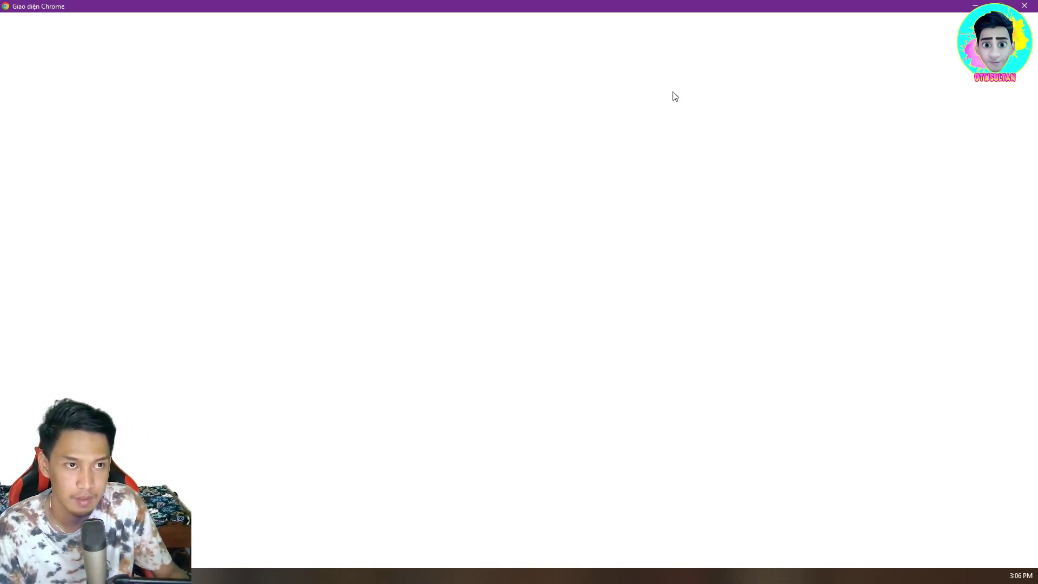
click(999, 5)
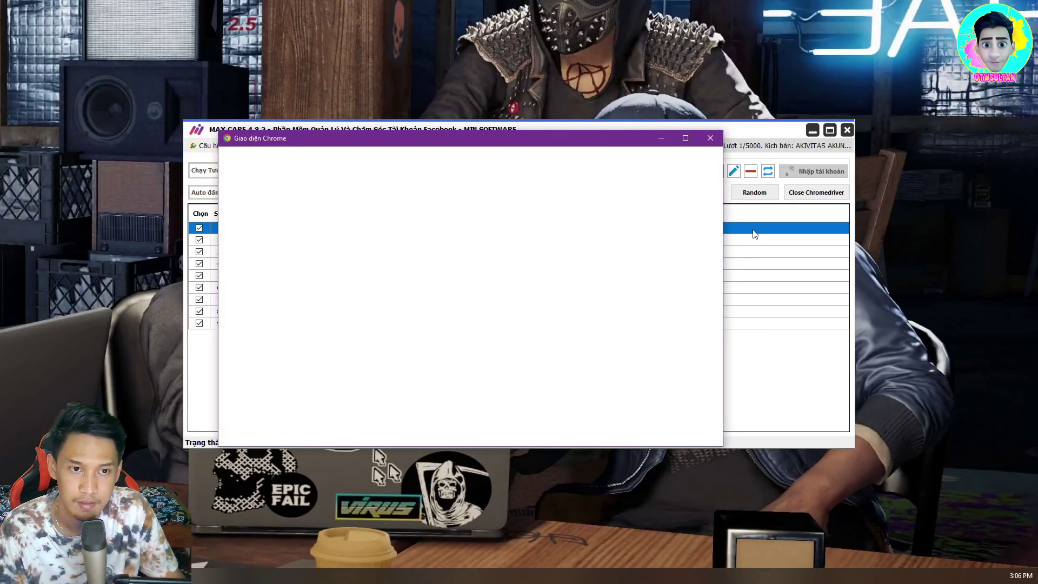
click(780, 369)
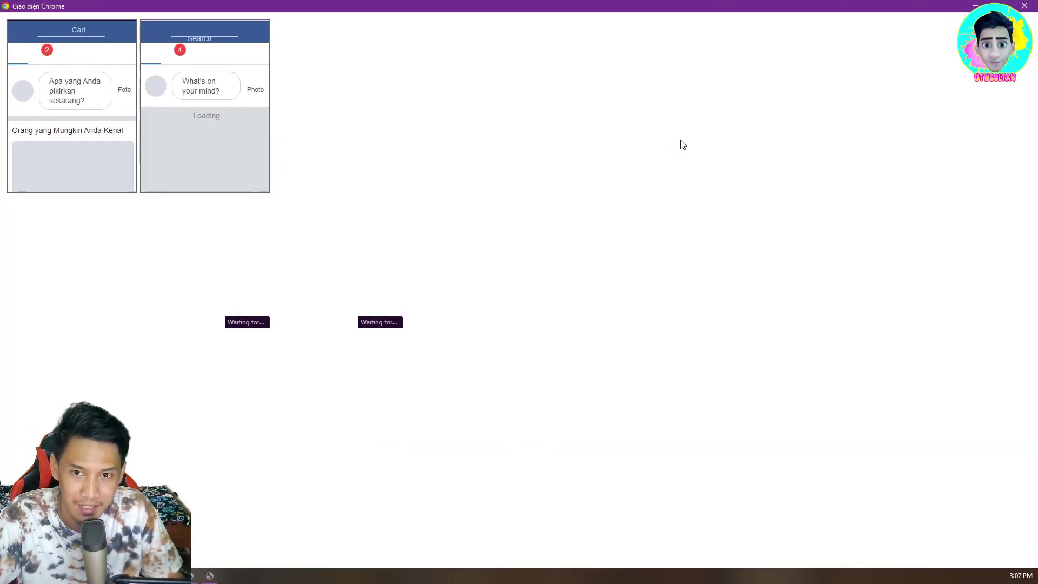
click(683, 141)
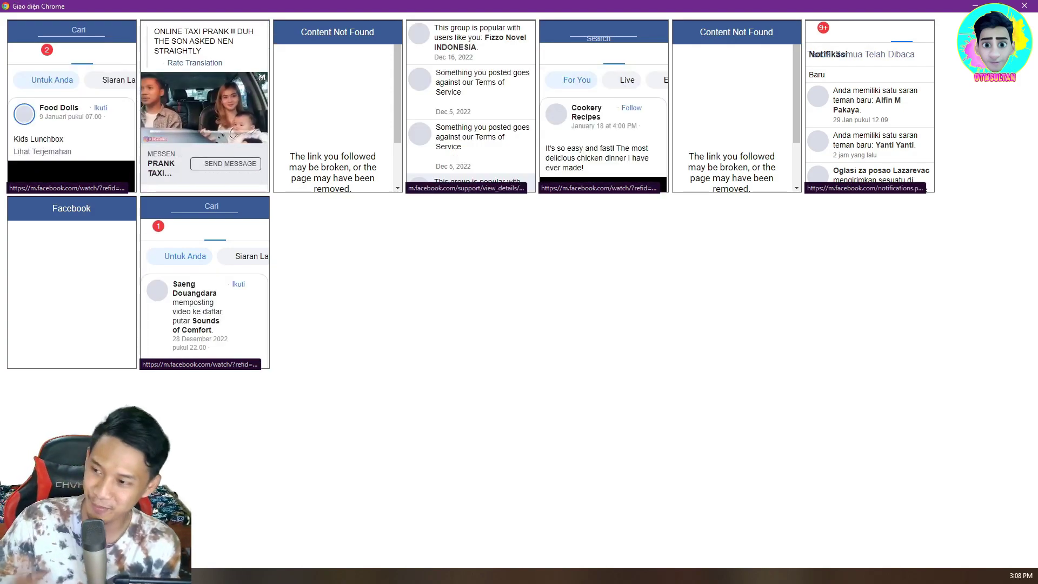
- Switch between the account list and the Chrome view to check each account's interaction status
key(alt+Tab)
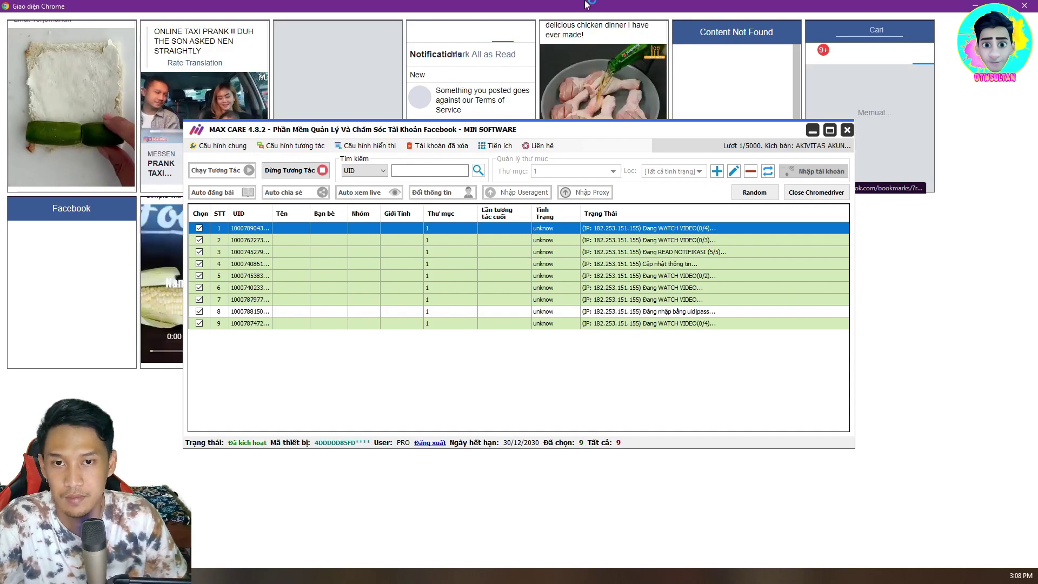
click(628, 5)
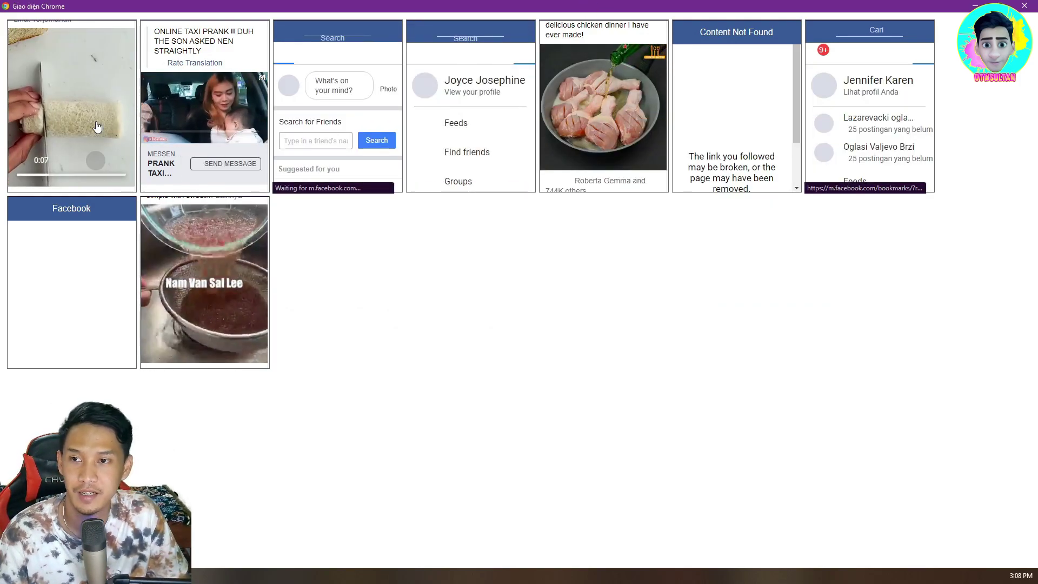
key(alt+Tab)
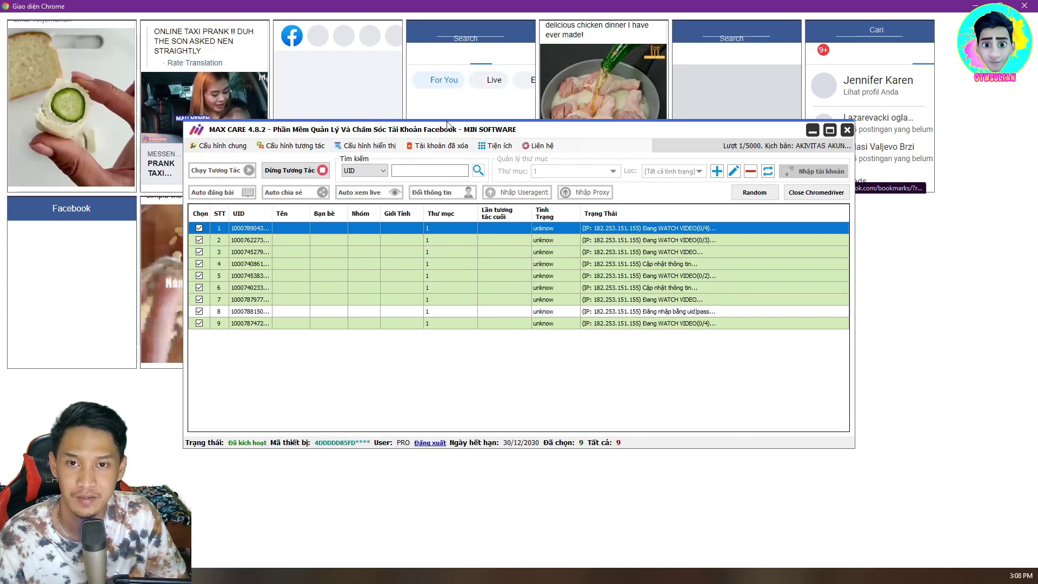
click(293, 76)
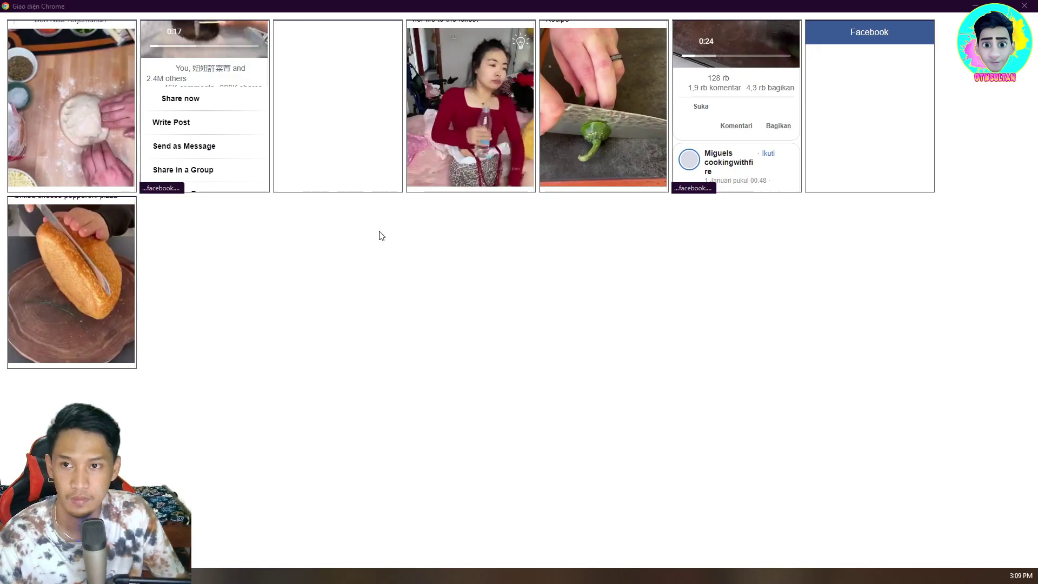
key(alt+Tab)
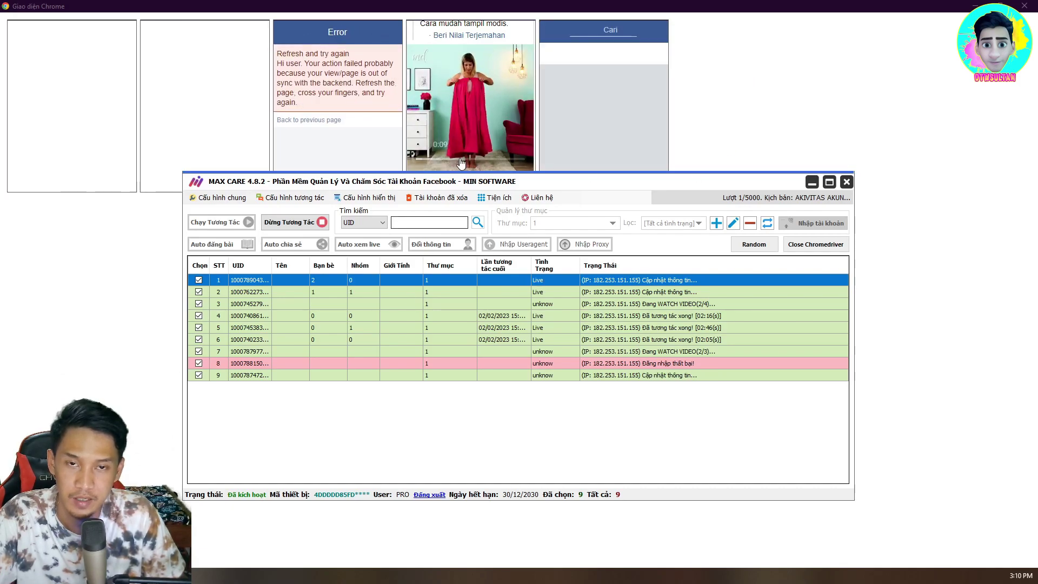
click(402, 171)
key(super+Down)
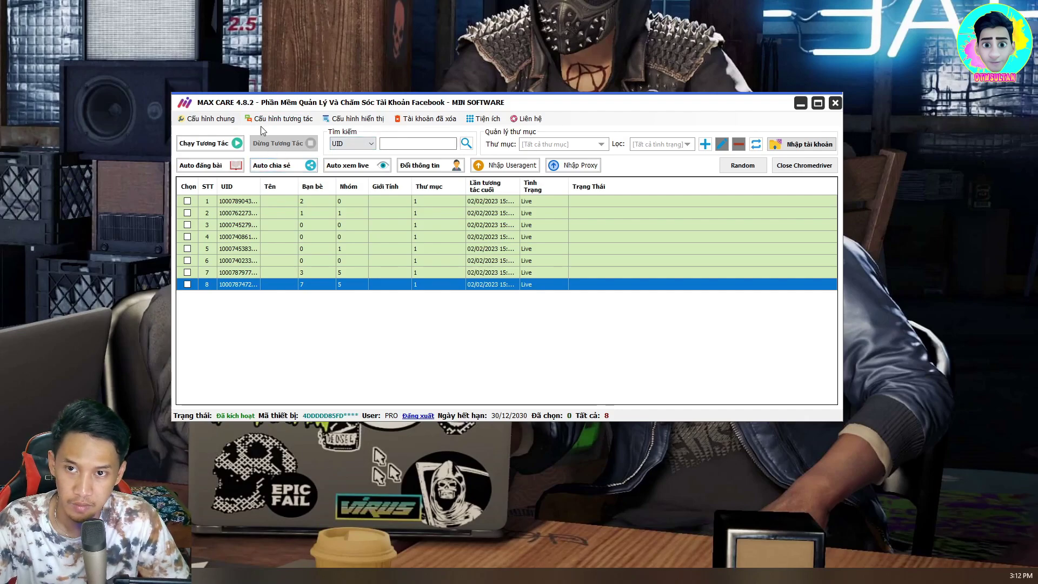
- Choose AKIVITAS AKUN as the script in the interaction configuration
click(263, 119)
click(552, 330)
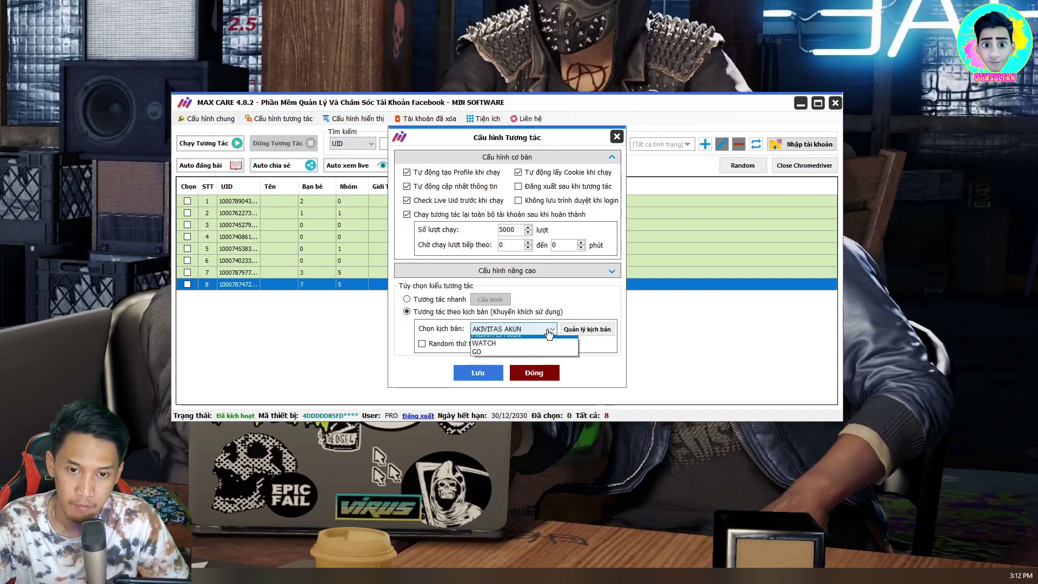
click(553, 332)
click(554, 332)
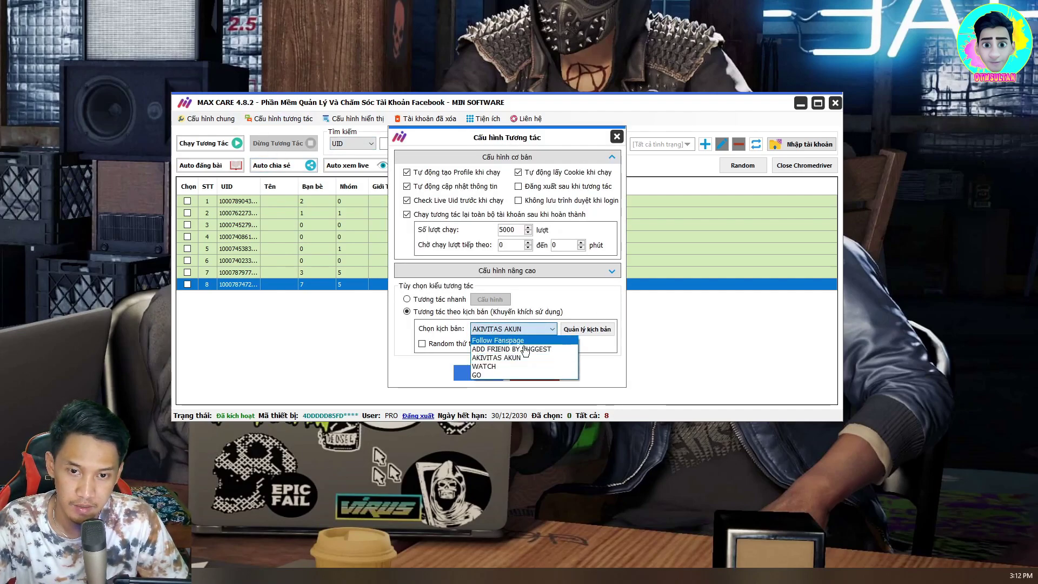
click(502, 358)
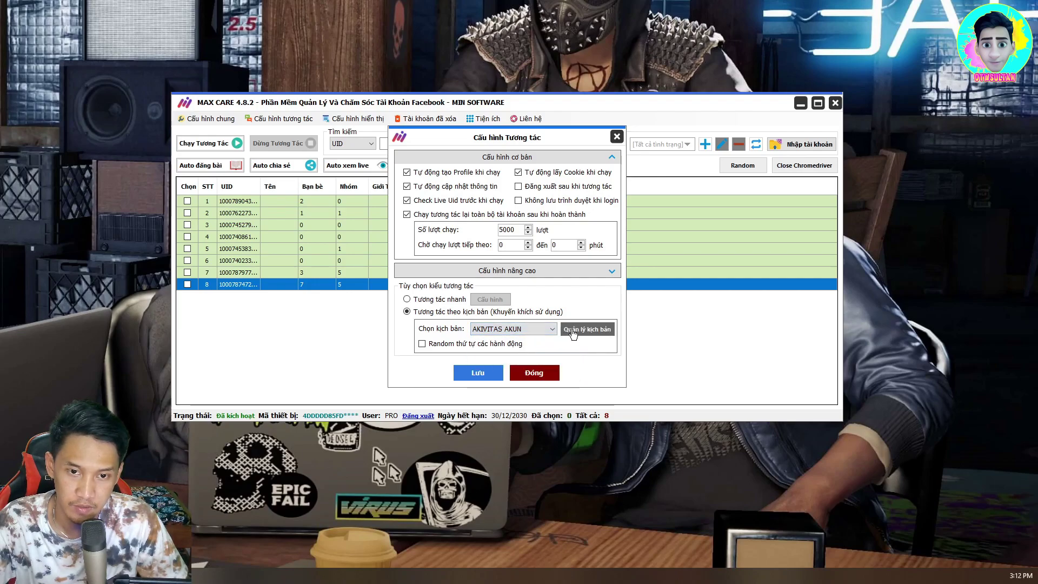
- Start a new Đăng status action in the AKIVITAS AKUN script through the script manager
click(587, 330)
right_click(514, 198)
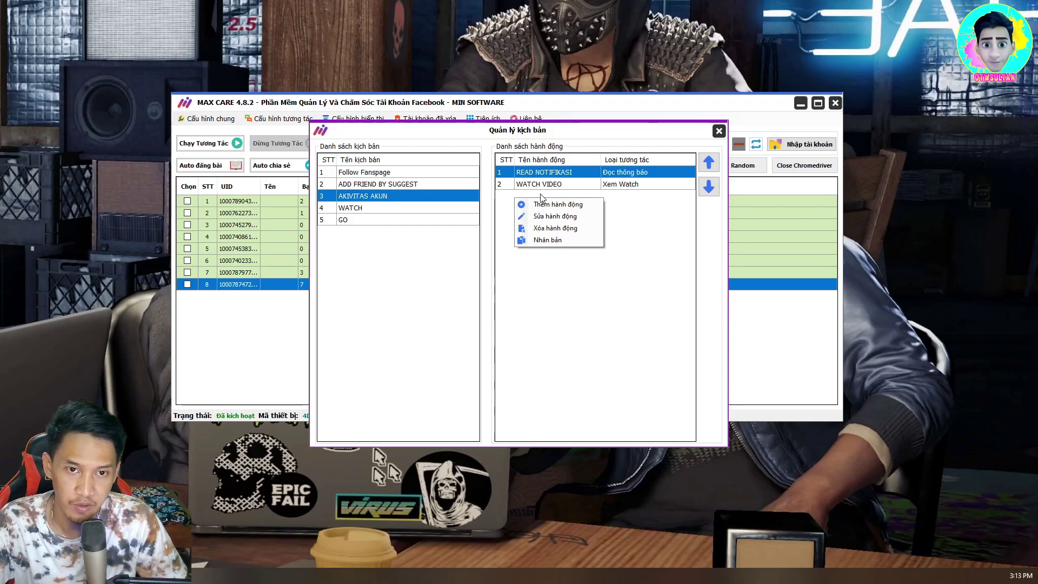
click(551, 205)
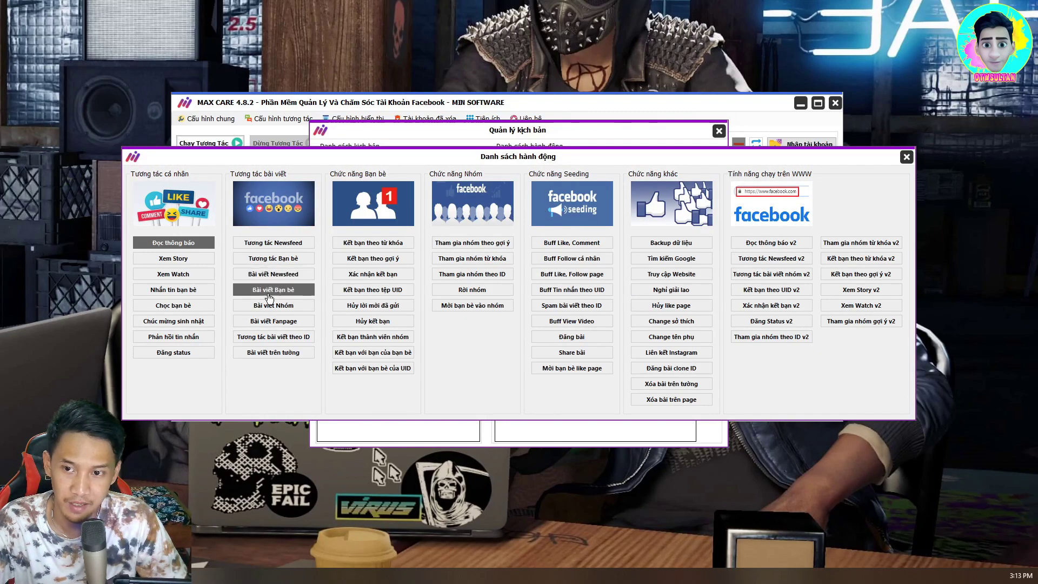
click(185, 356)
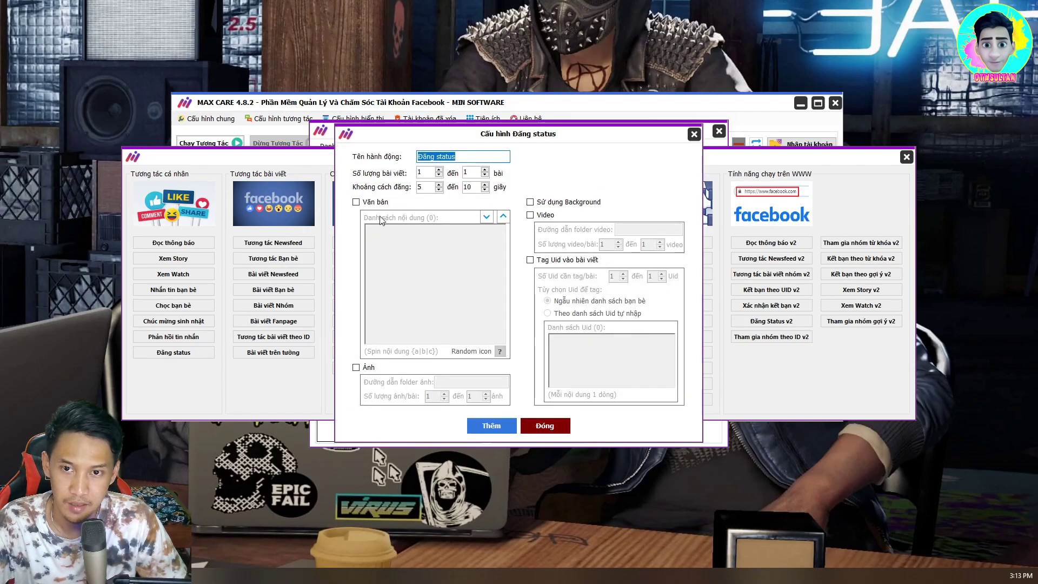
- Enable text content for the Đăng status action, enter the random icon keyword [R1] and add the action to the AKIVITAS AKUN script
click(357, 202)
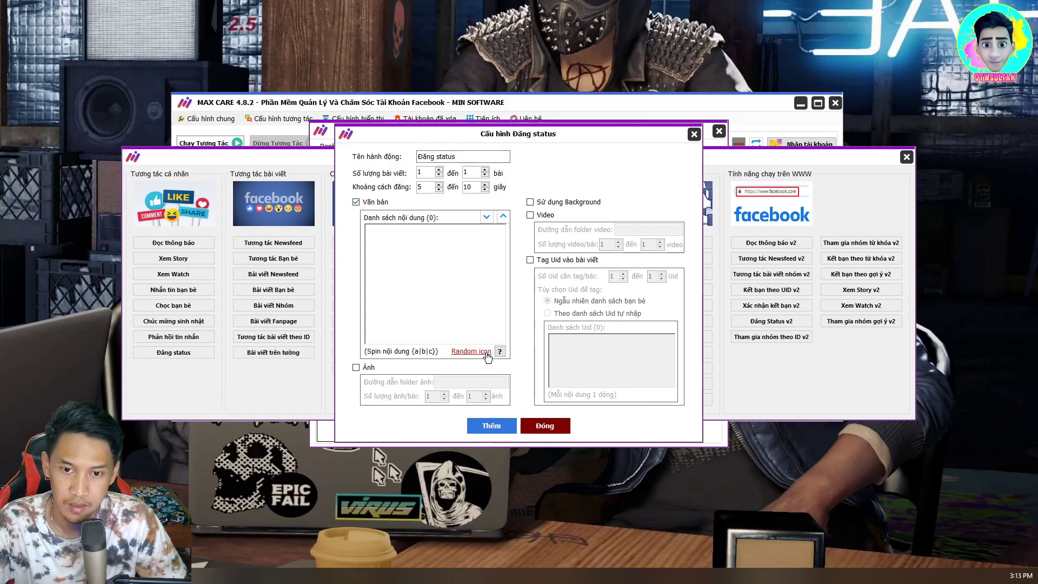
click(471, 351)
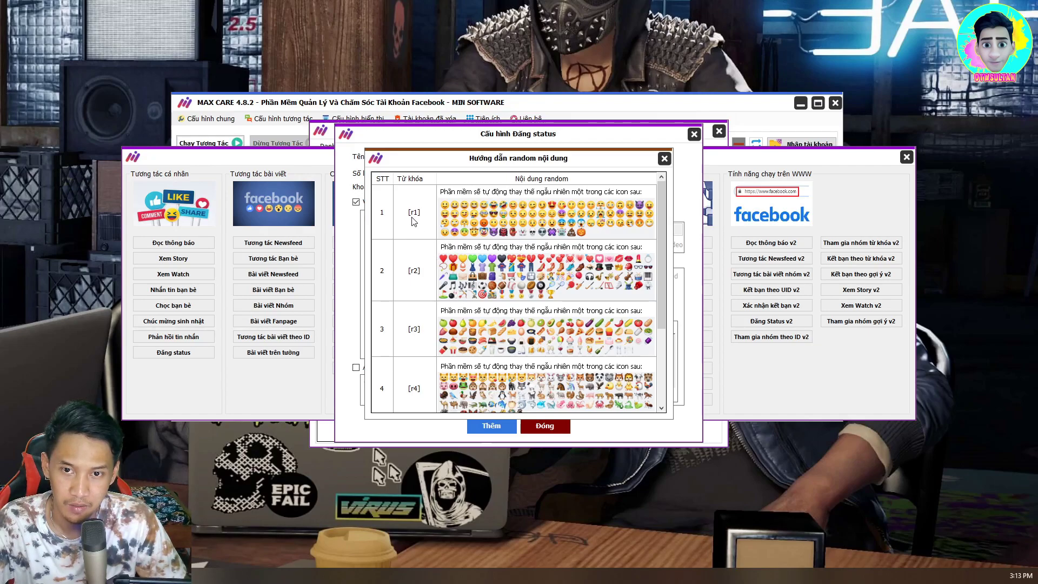
click(664, 158)
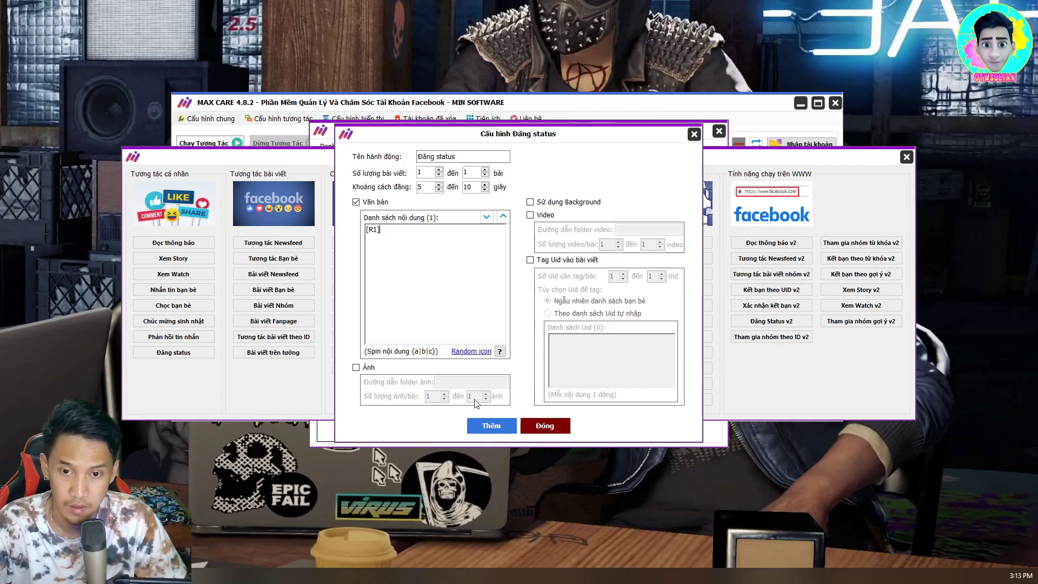
click(484, 426)
click(529, 329)
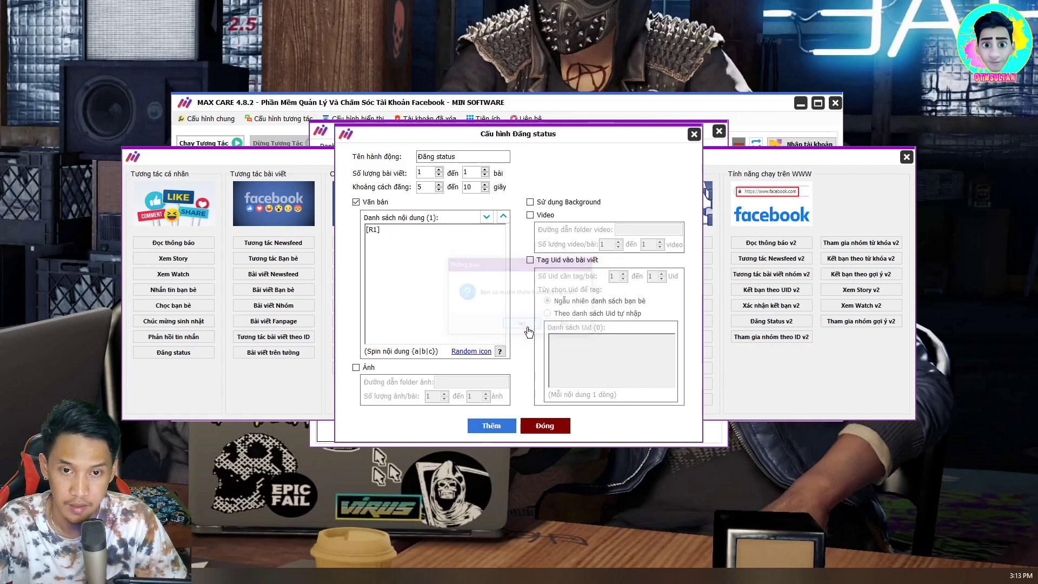
click(551, 200)
click(382, 199)
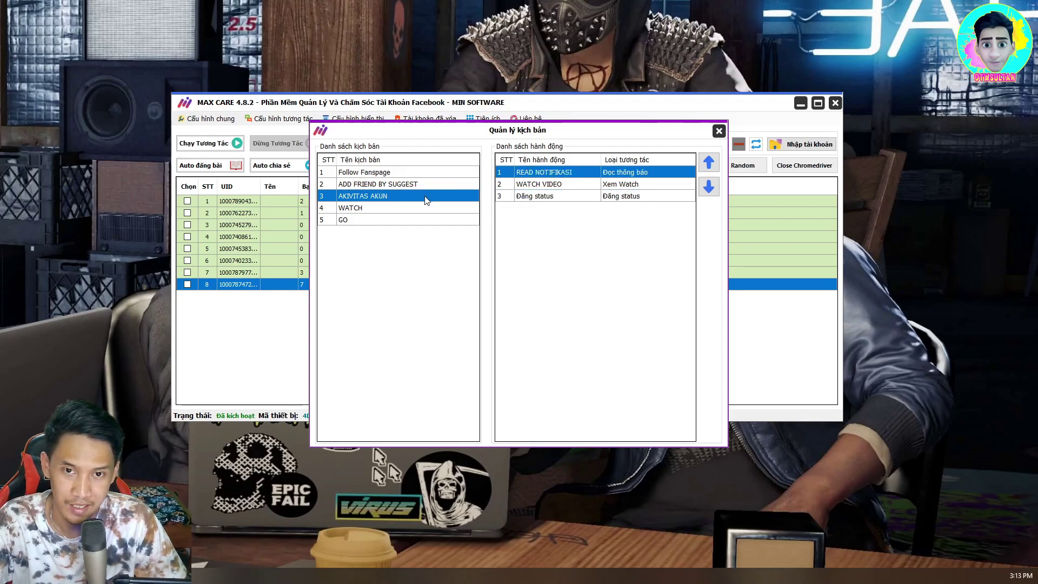
- Close the script manager and save the interaction configuration with the AKIVITAS AKUN script
click(716, 135)
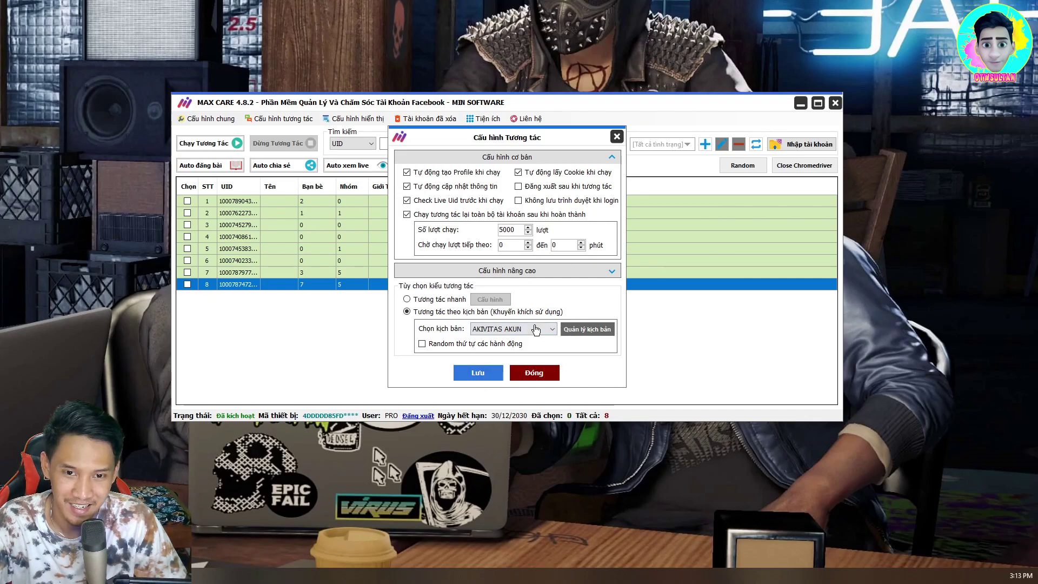
click(478, 372)
click(527, 329)
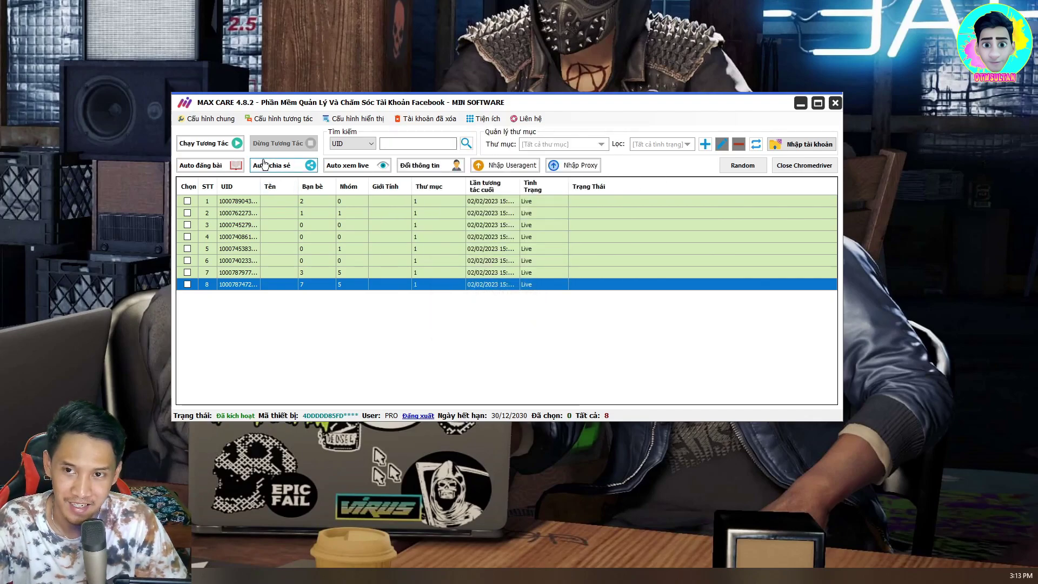
- Select all accounts in the list and start the interaction run with the AKIVITAS AKUN script
click(211, 145)
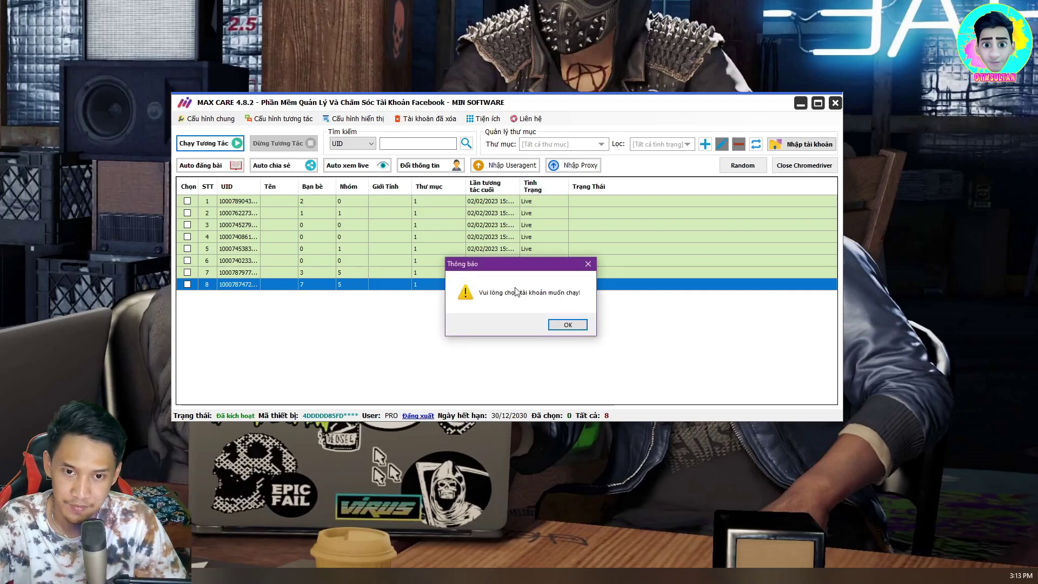
key(Return)
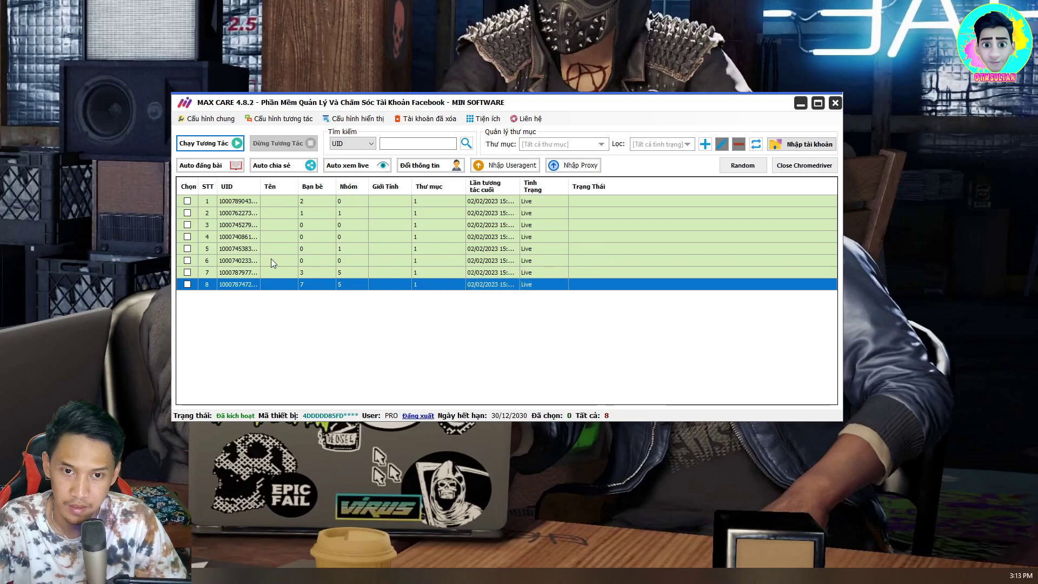
right_click(187, 199)
mouse_move(233, 209)
click(311, 218)
click(224, 147)
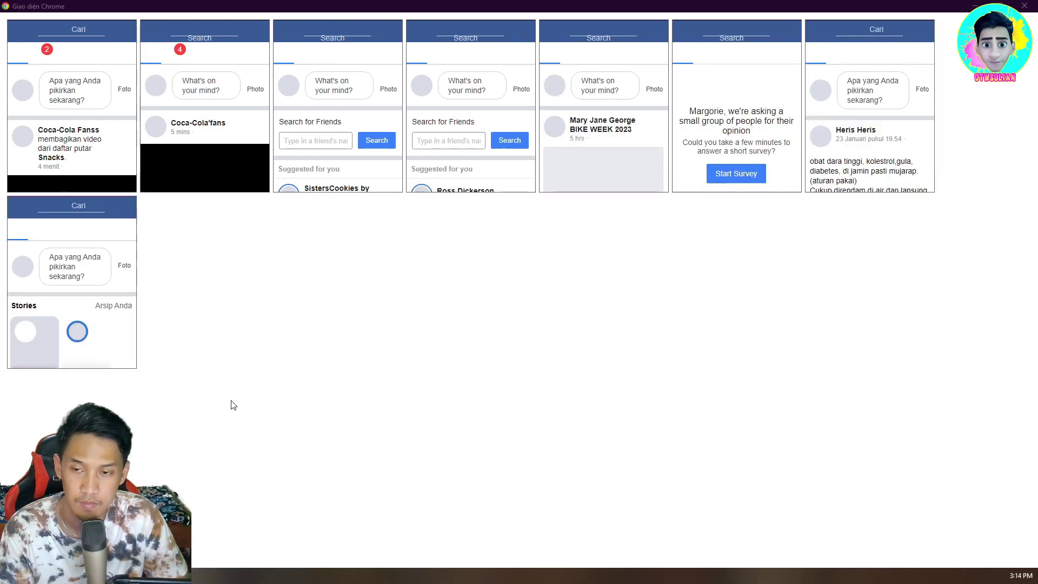
click(249, 575)
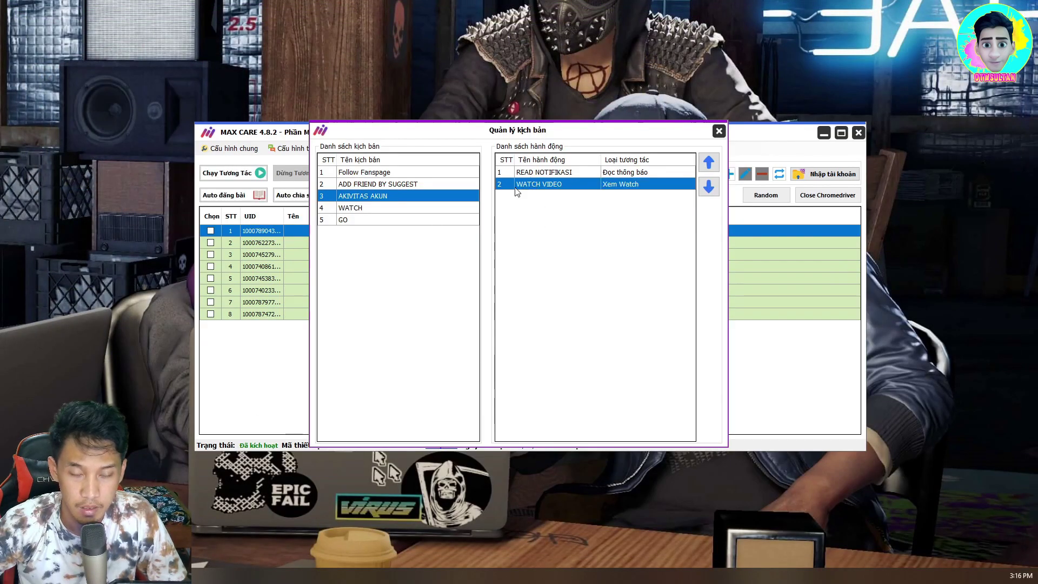
- Add a new script named POST STATUS to the script list
right_click(352, 257)
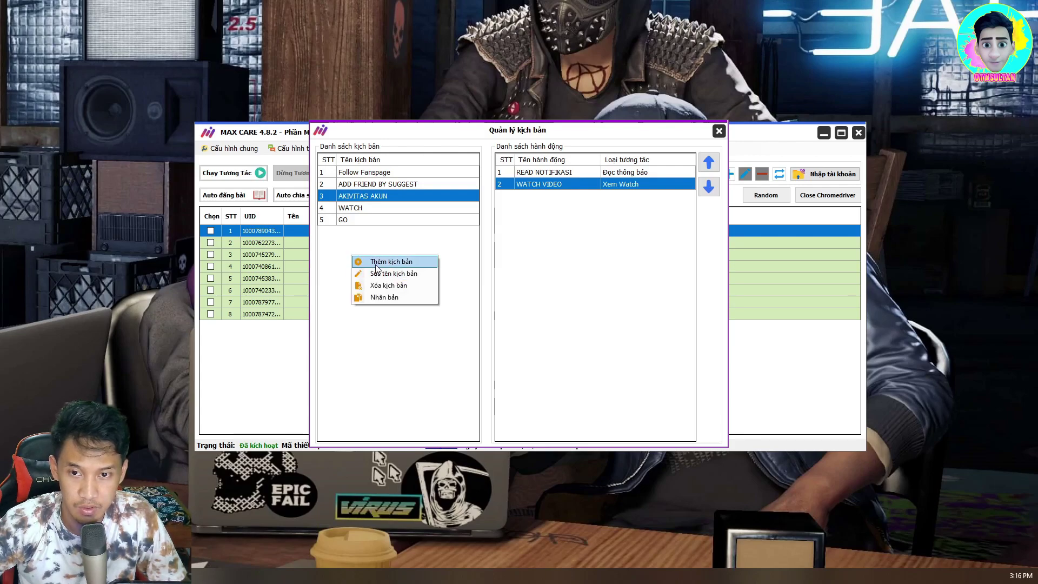
click(391, 262)
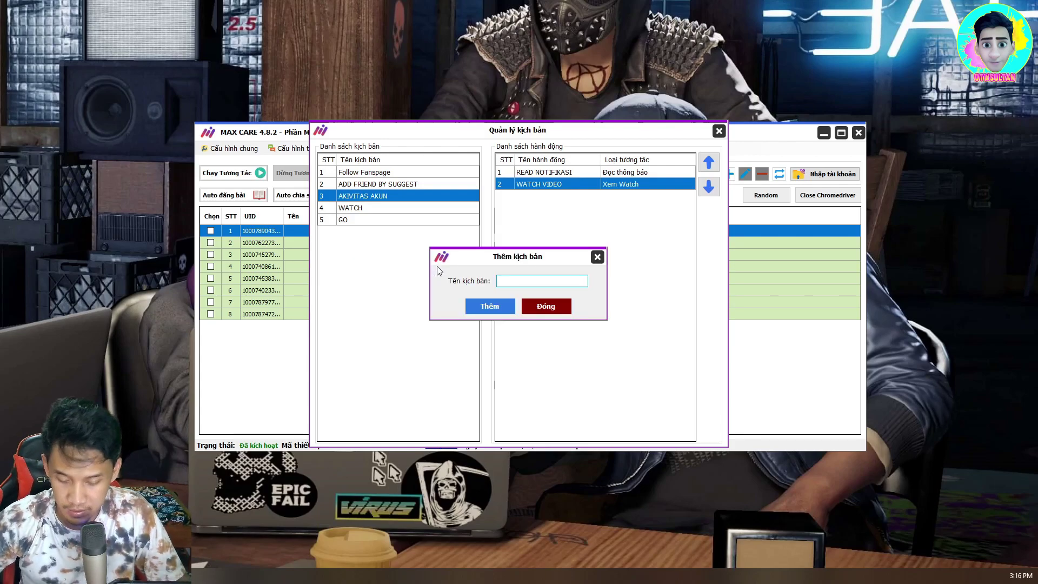
text(POST STATUS)
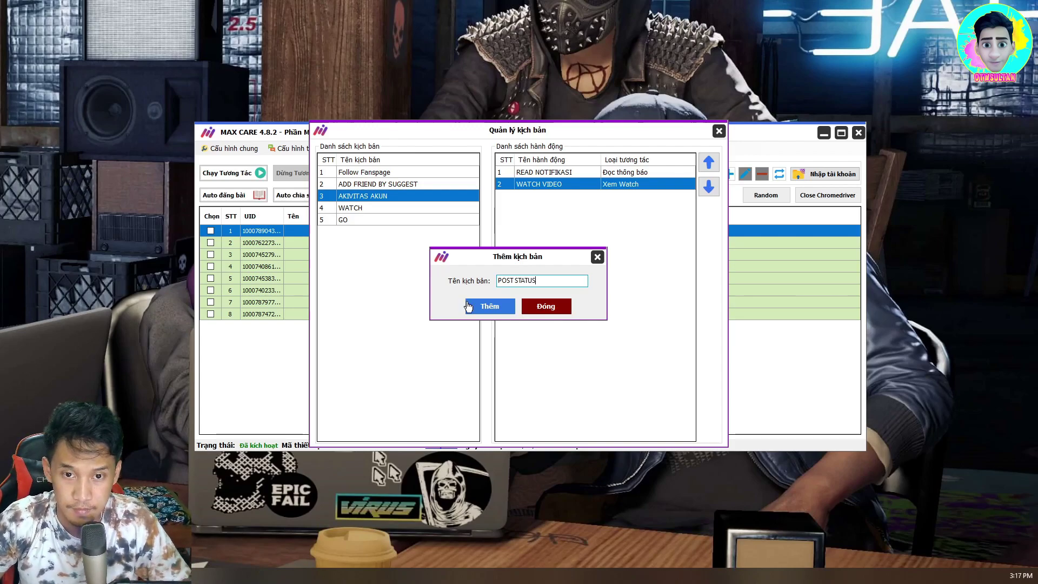
click(494, 309)
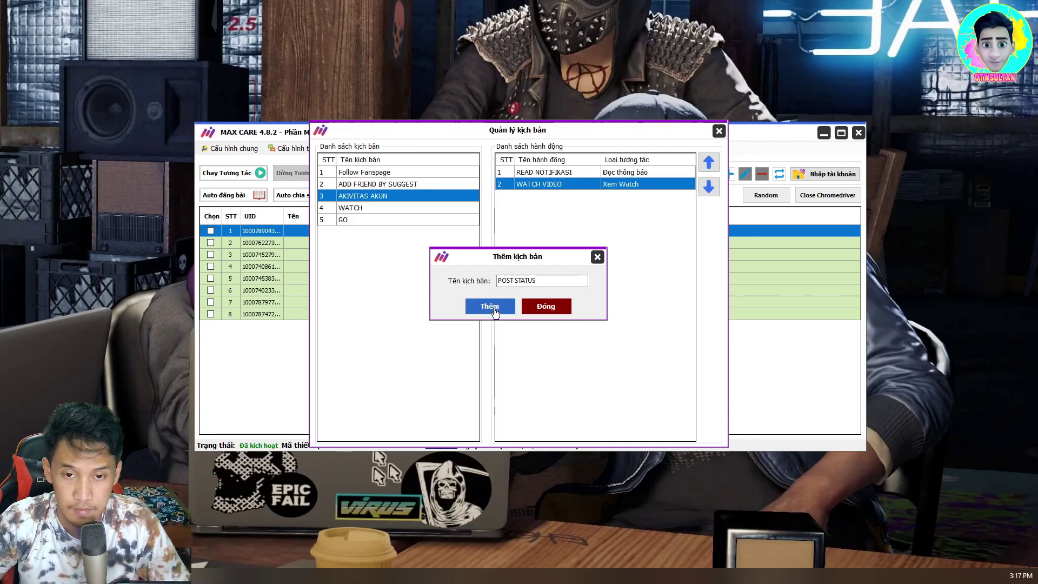
click(393, 232)
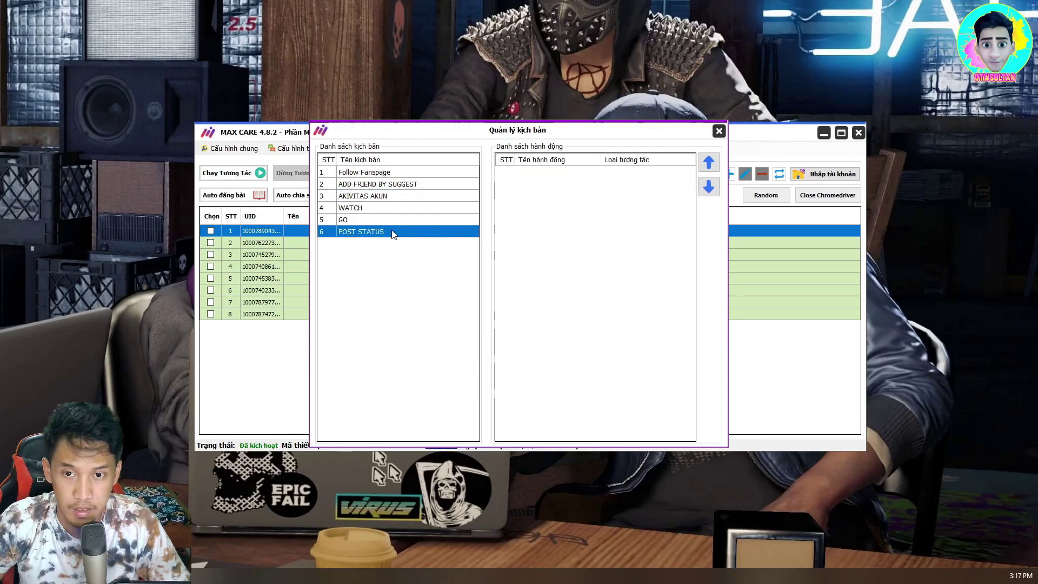
- Start a new Đăng status action in the POST STATUS script
click(373, 196)
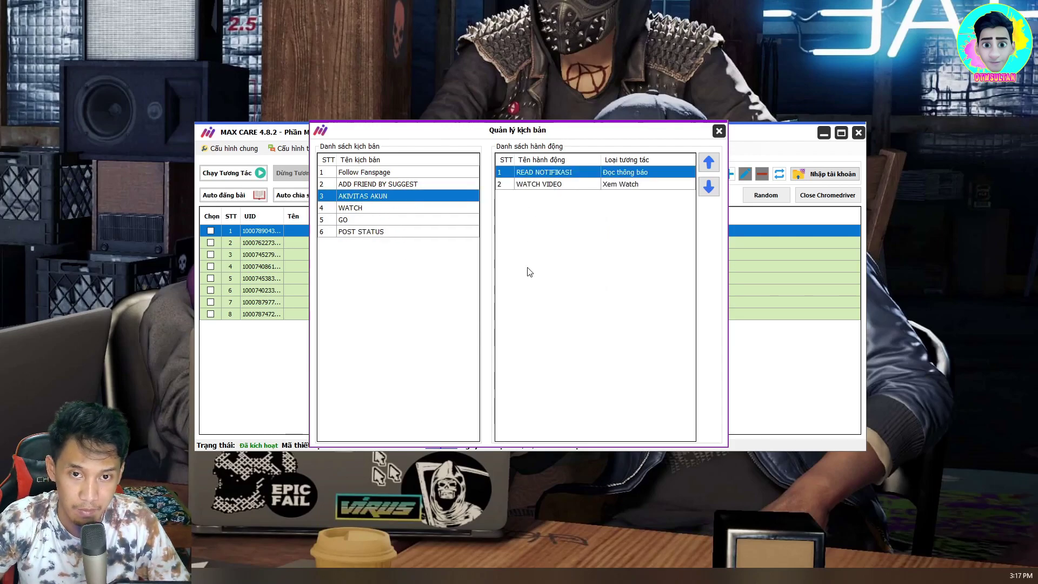
click(374, 232)
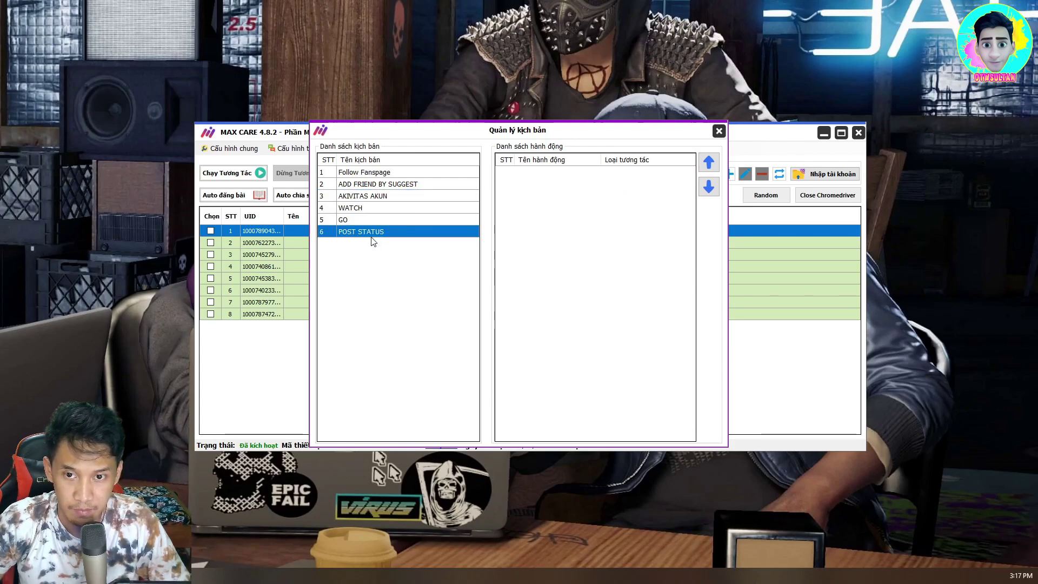
right_click(641, 217)
click(665, 222)
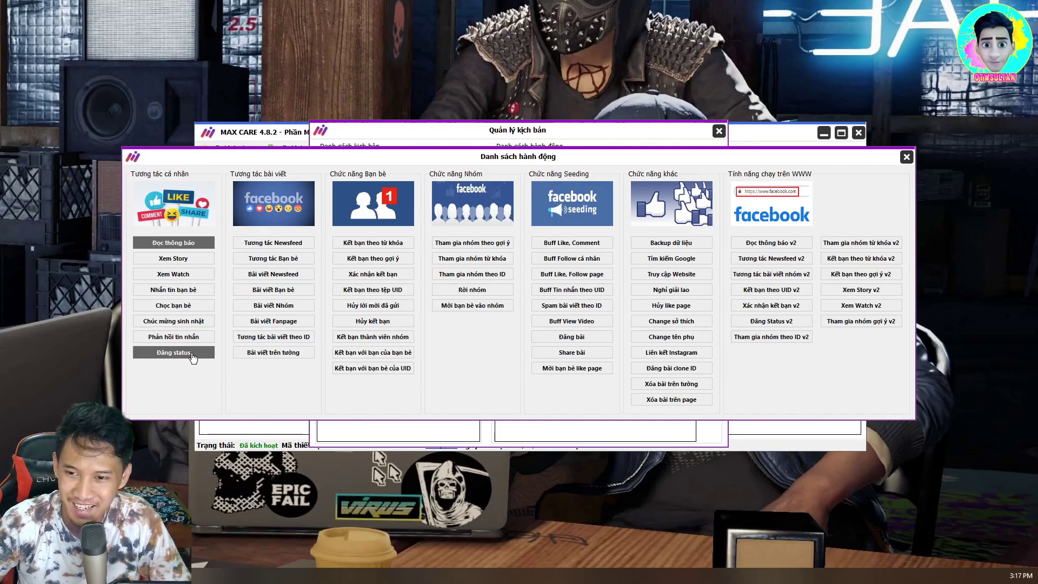
click(174, 352)
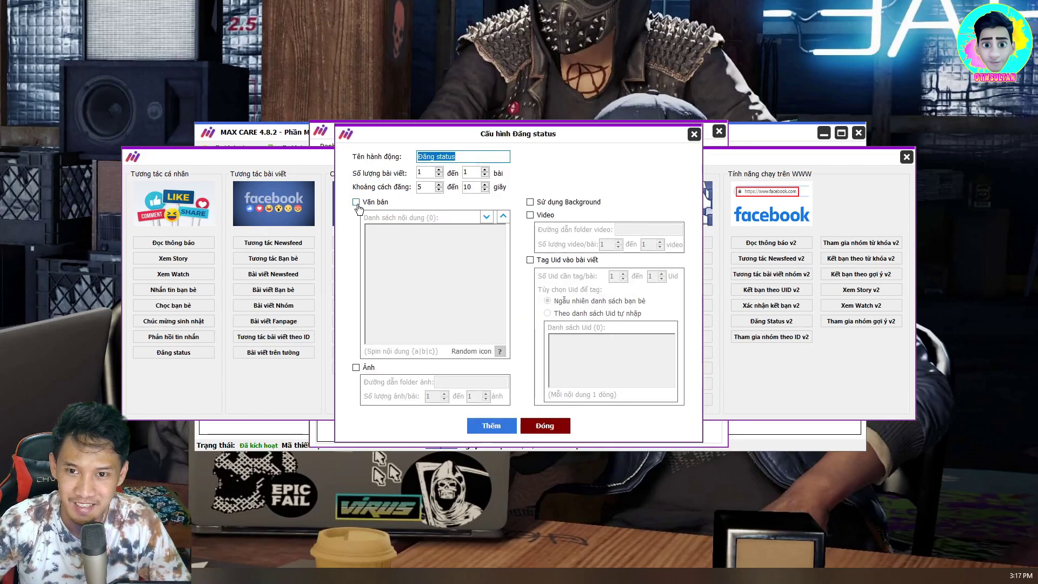
- Check the random icon keywords, enter [r1] as the status text content and add the Đăng status action to the POST STATUS script
click(471, 352)
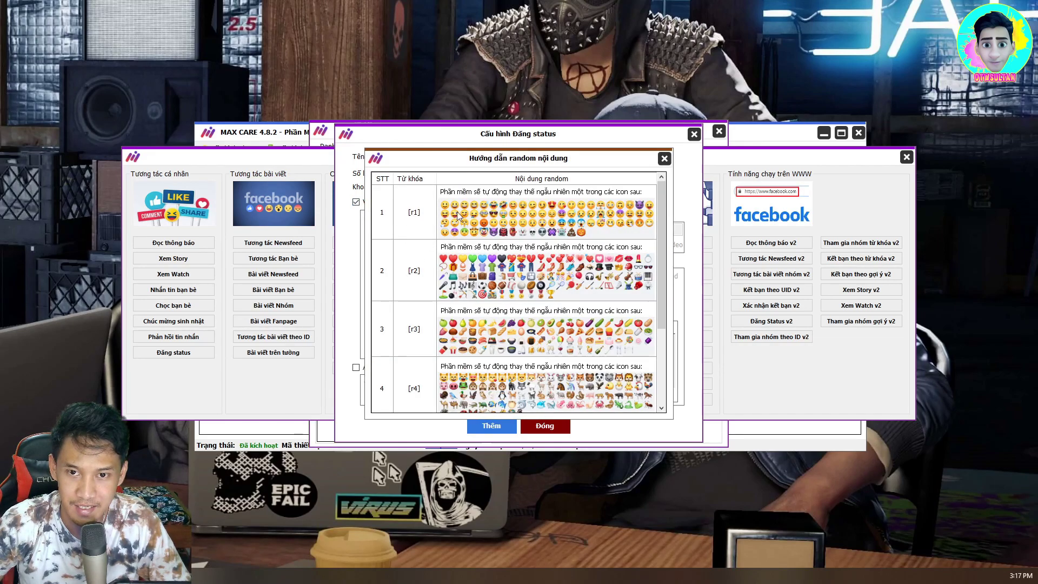
scroll(542, 332, down, 10)
scroll(543, 331, up, 10)
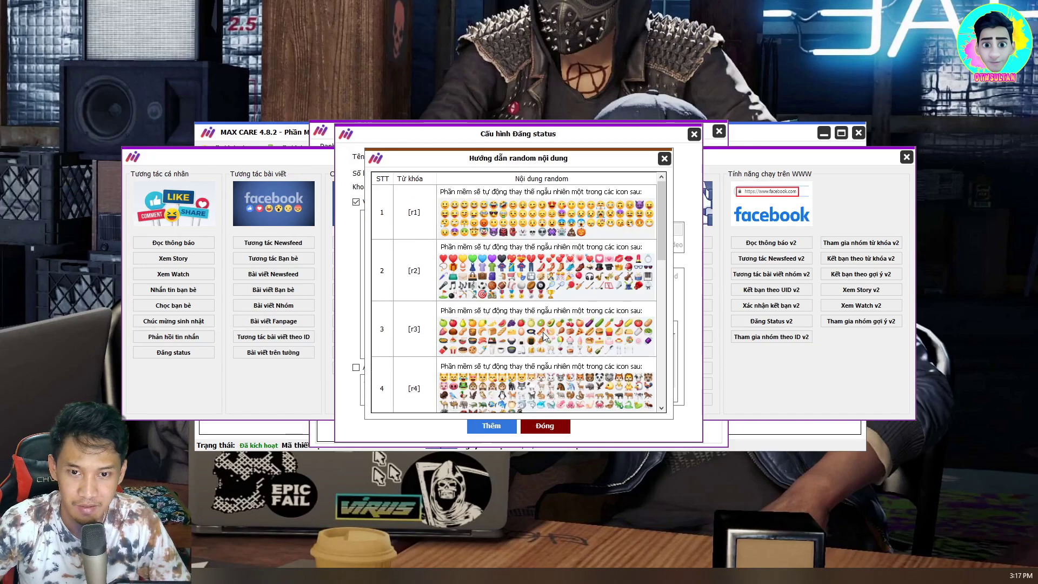
scroll(627, 217, down, 5)
scroll(589, 300, up, 5)
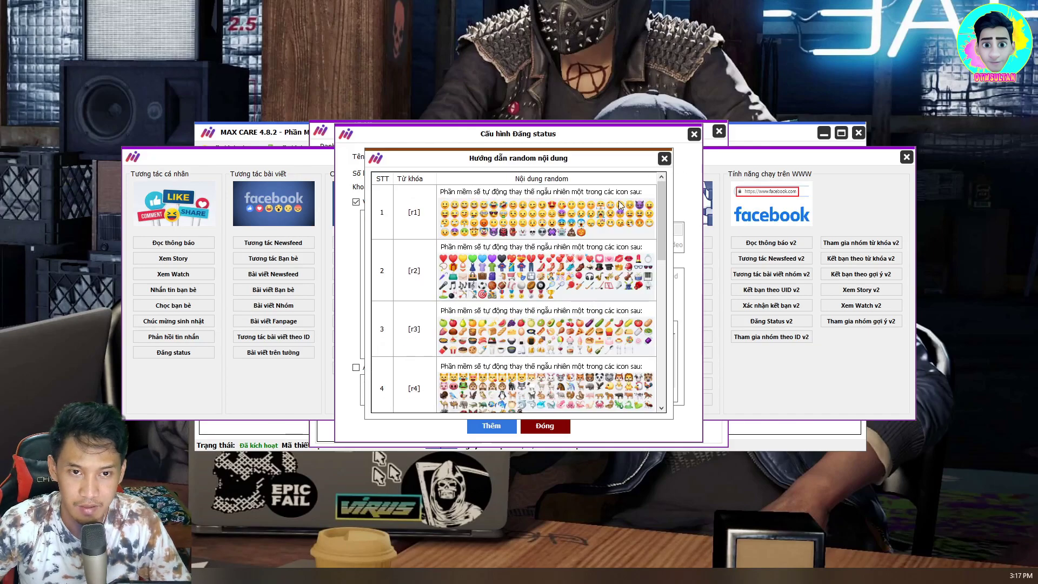
click(664, 158)
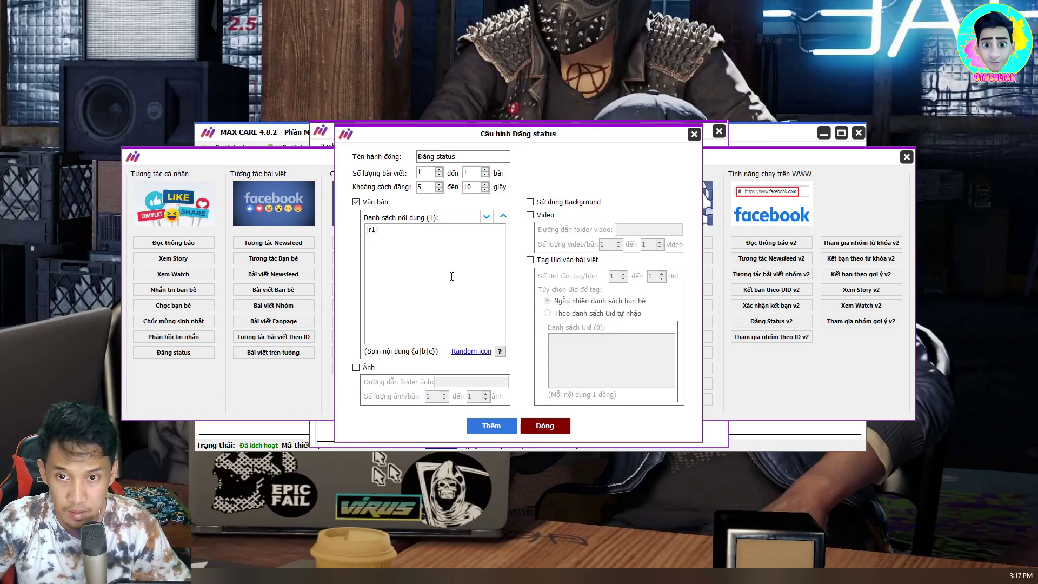
click(491, 425)
key(Return)
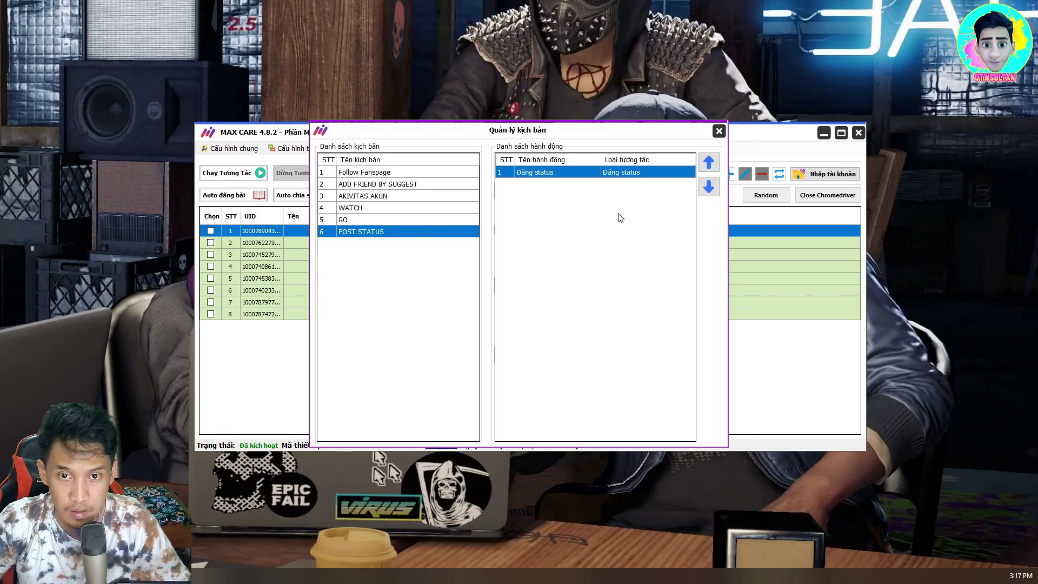
- Set POST STATUS as the script in the interaction configuration and save it
click(718, 131)
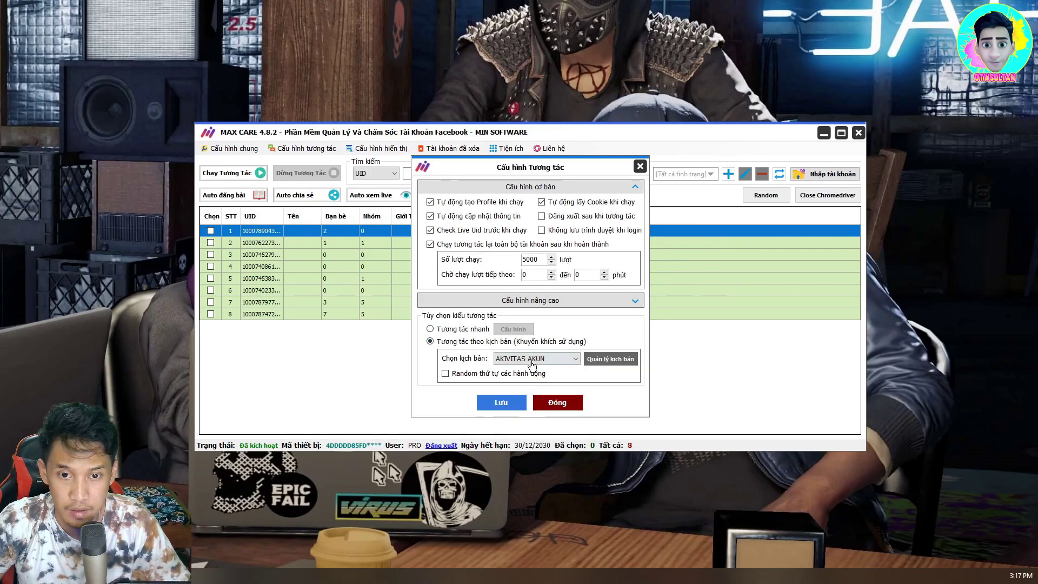
click(532, 358)
click(525, 415)
click(501, 402)
click(534, 327)
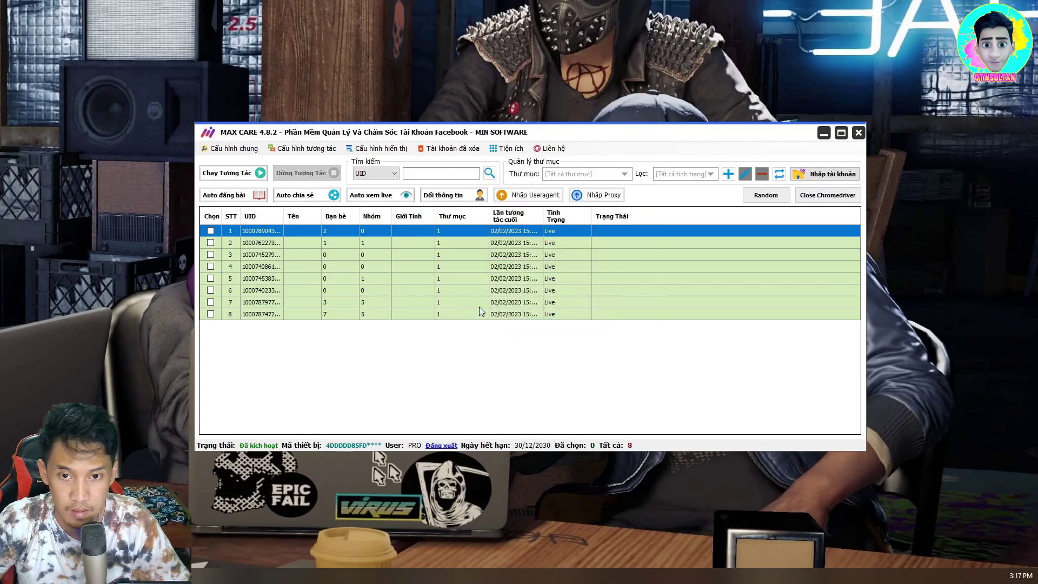
- Select all accounts, start the POST STATUS interaction run and maximize the Chrome view window
right_click(215, 244)
mouse_move(238, 244)
click(324, 238)
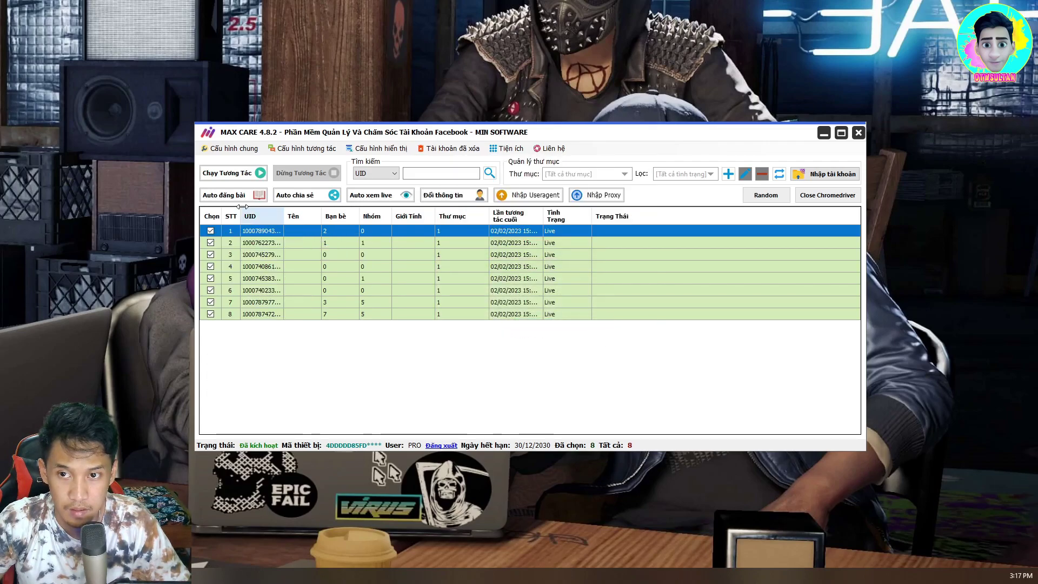
click(236, 174)
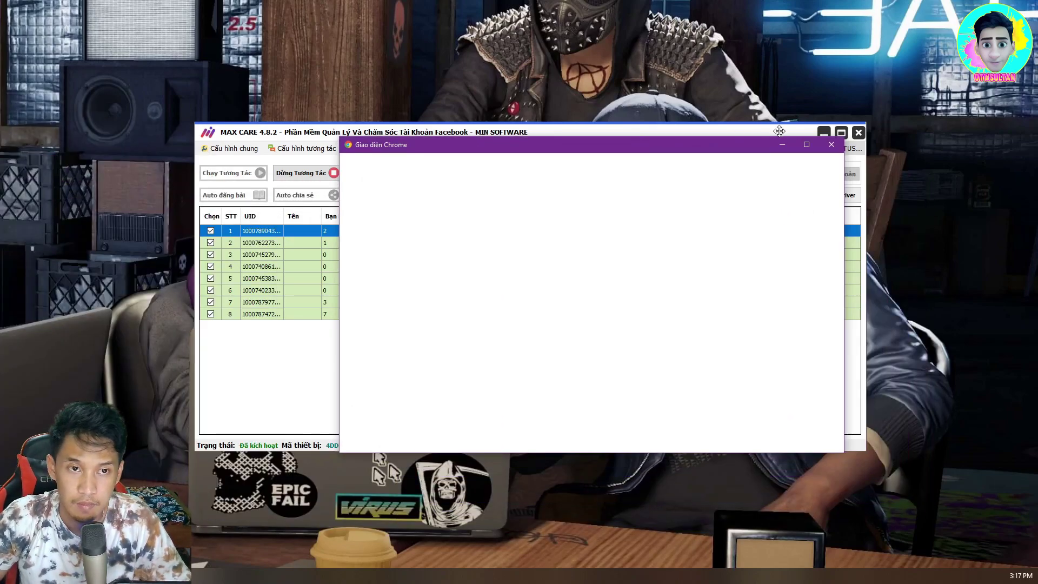
click(807, 145)
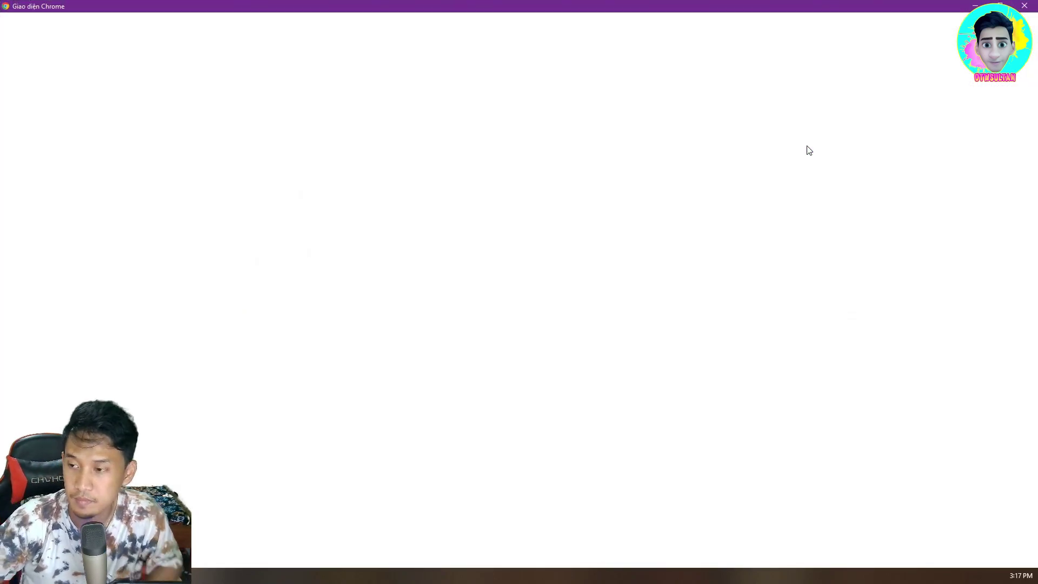